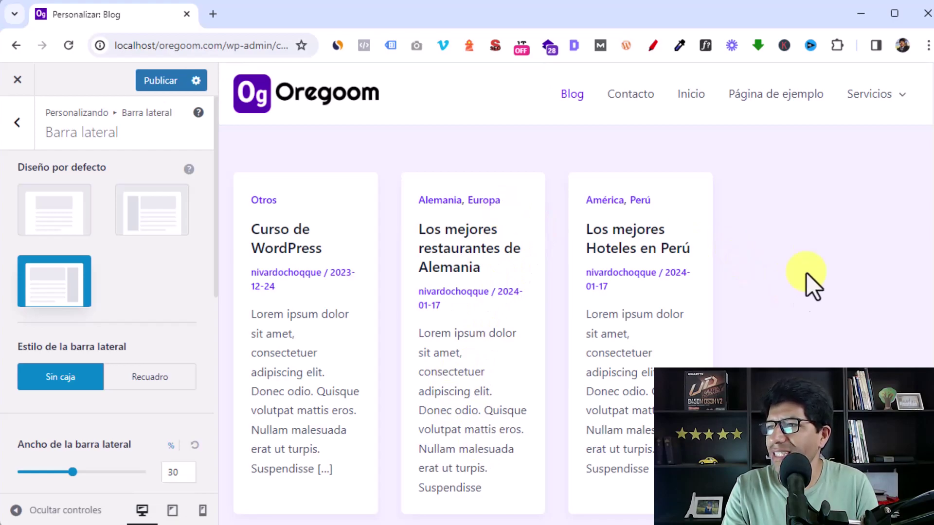
Check the sidebar layout on the post "Los mejores restaurantes de Alemania" and publish the Customizer changes.
scroll(802, 197, "down", 5)
scroll(802, 204, "up", 5)
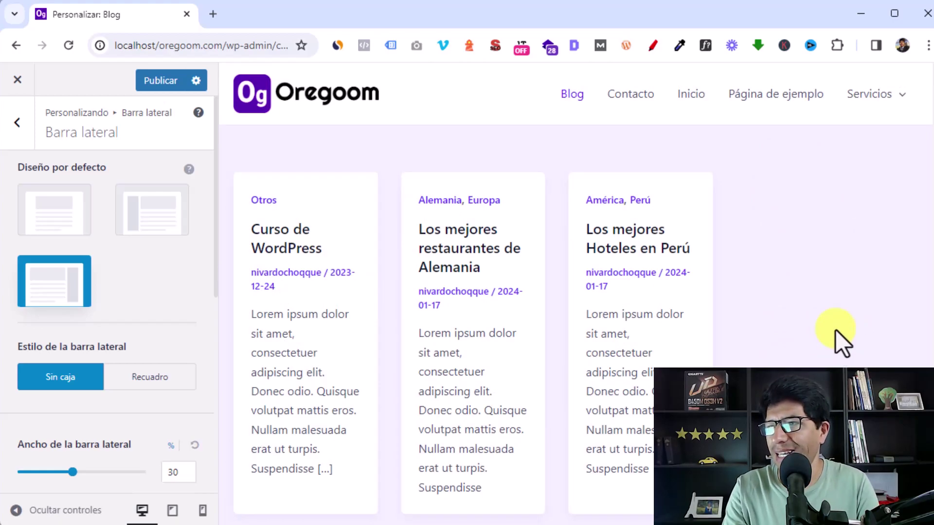
left_click(443, 258)
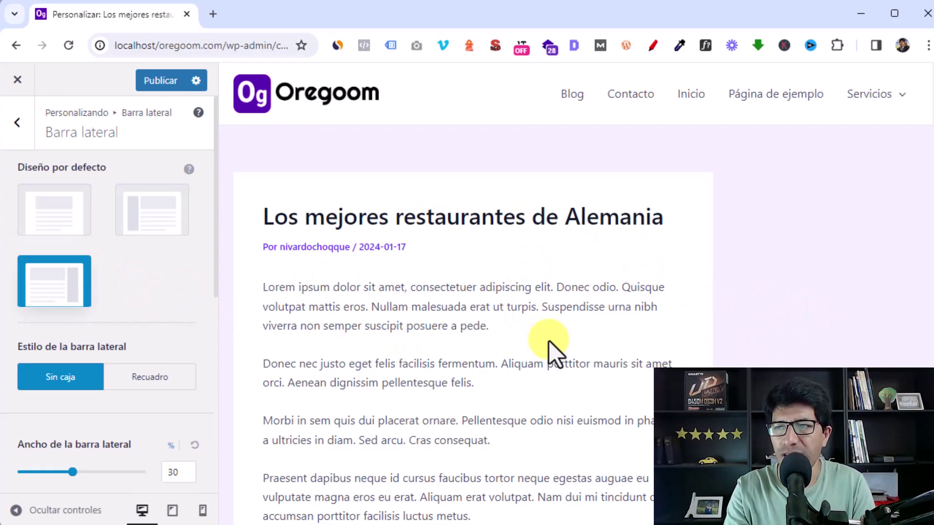
left_click(156, 81)
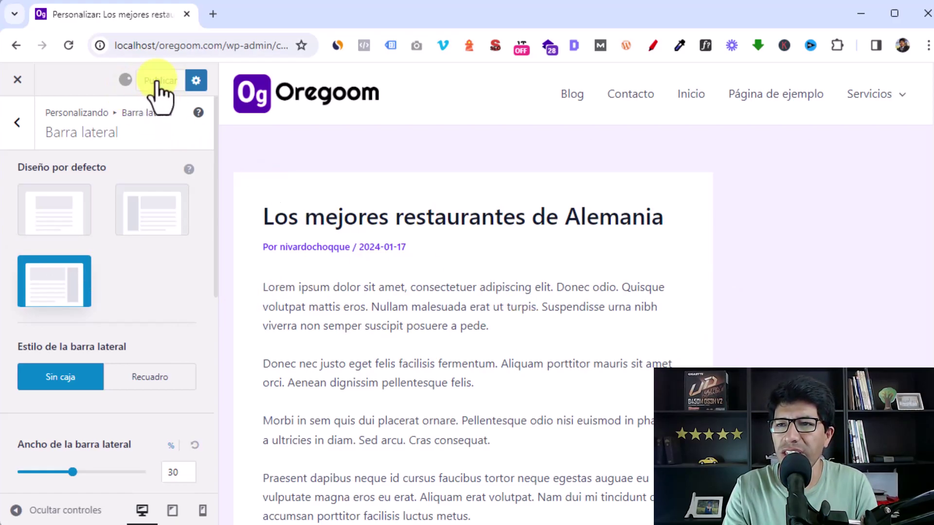
Leave the Customizer for the theme's Widgets screen and look inside the Cabecera widget area.
left_click(17, 80)
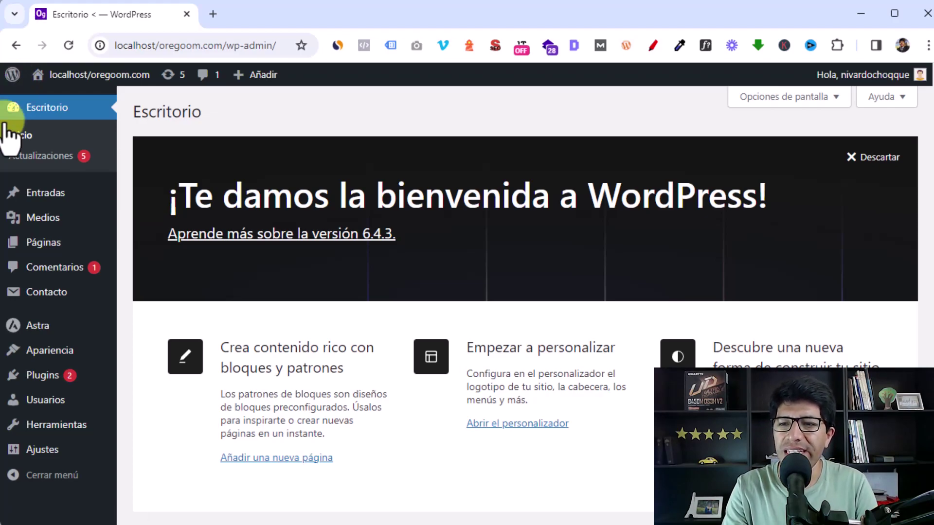
mouse_move(58, 370)
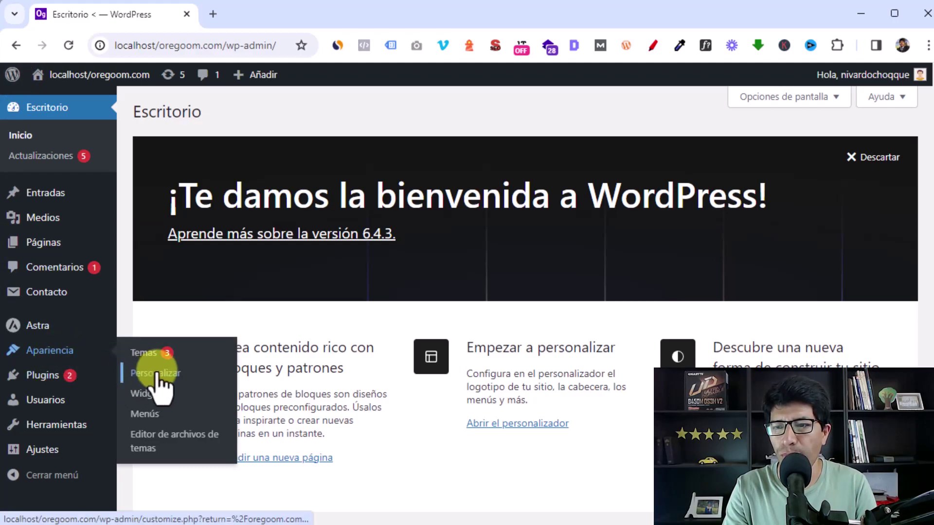
left_click(152, 398)
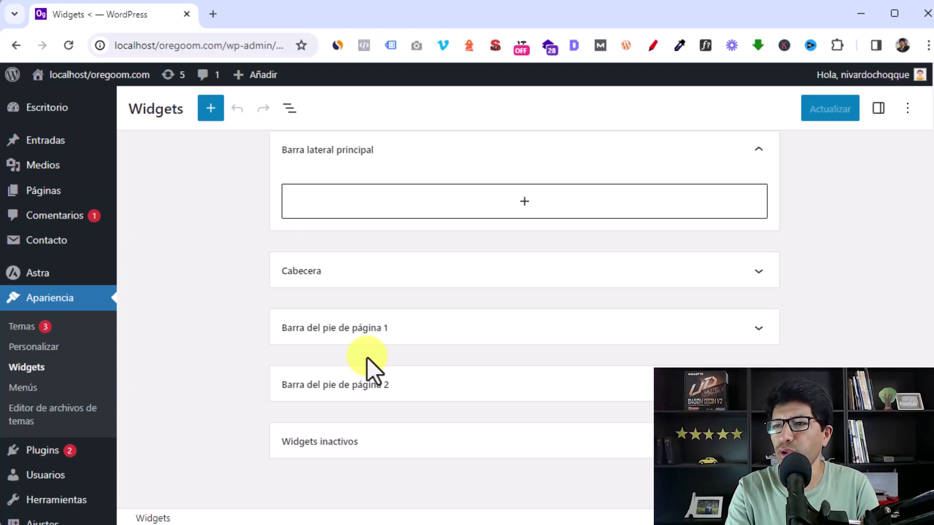
left_click(753, 274)
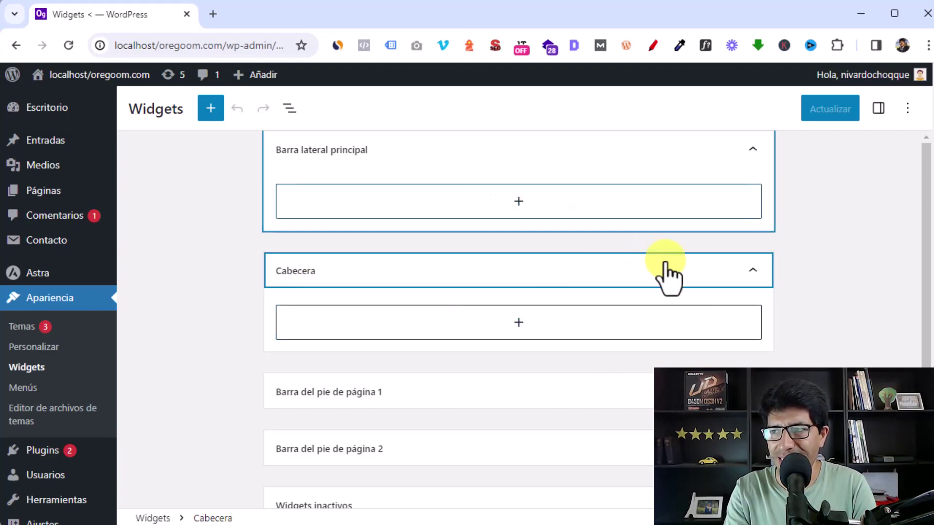
left_click(754, 270)
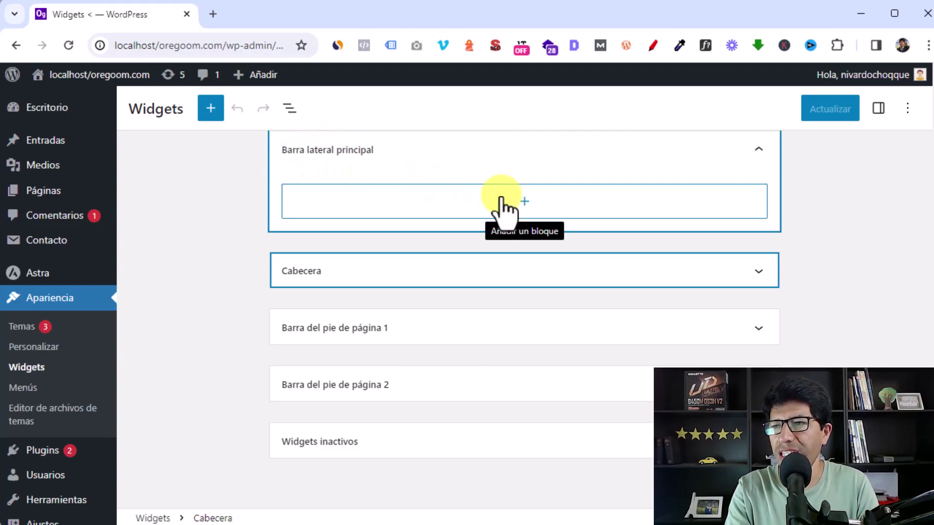
Add an Imagen block from the full block list to the Barra lateral principal widget area.
left_click(530, 204)
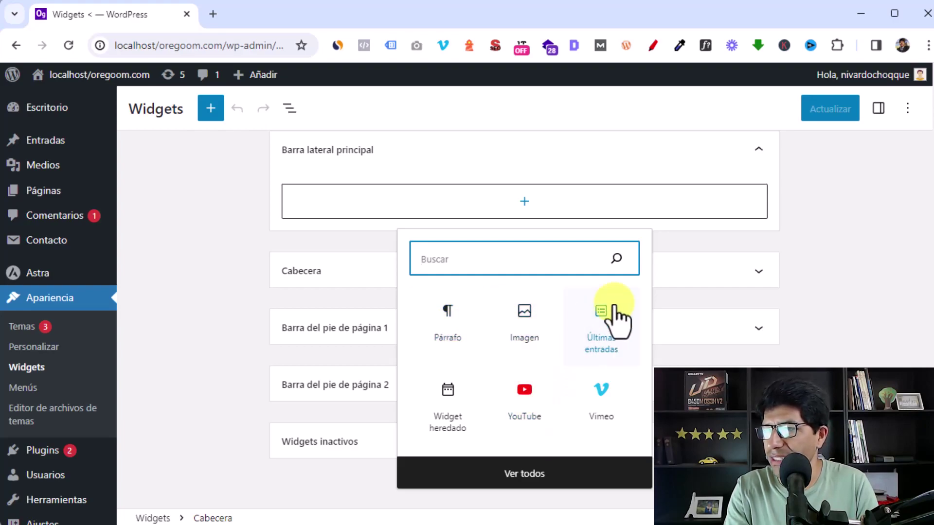
left_click(516, 475)
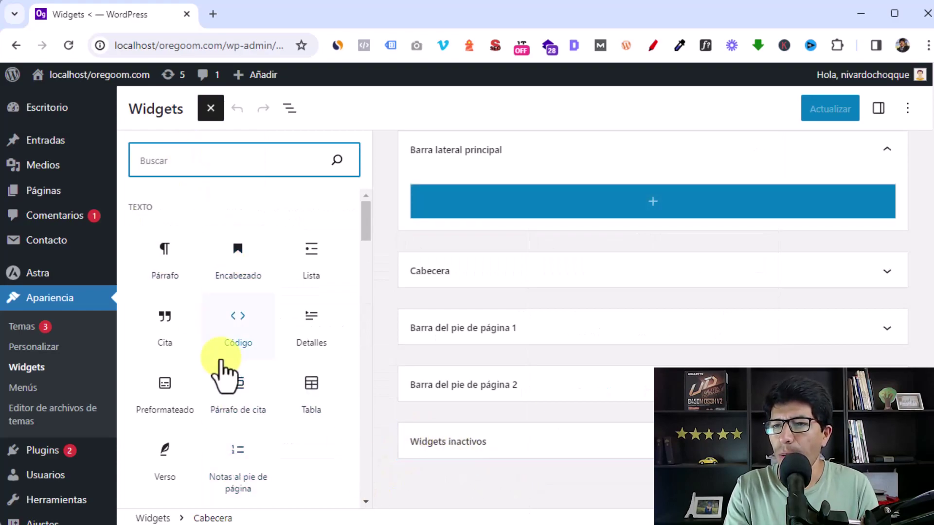
scroll(201, 325, "down", 7)
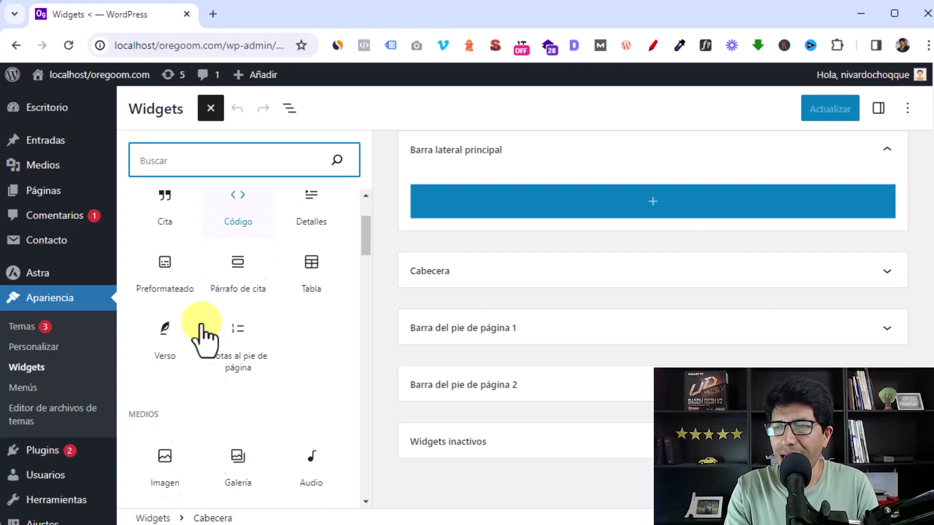
scroll(202, 331, "up", 3)
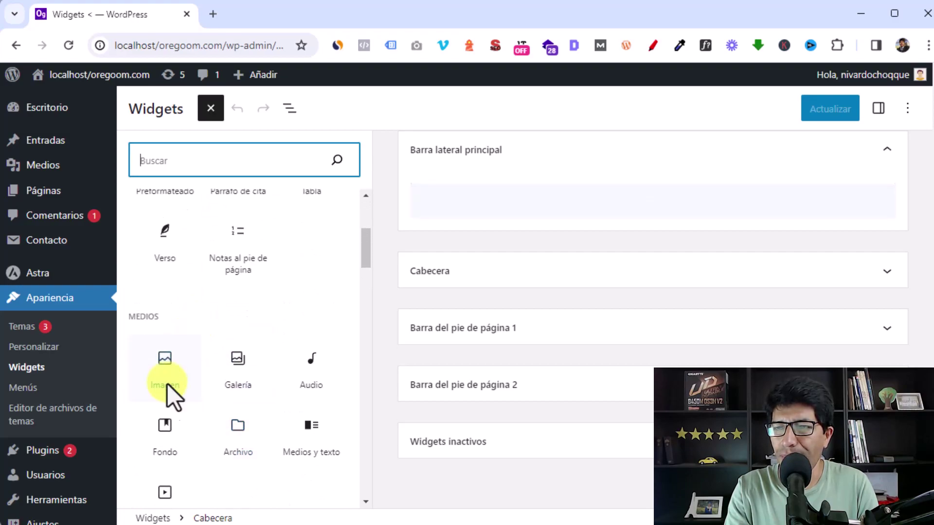
left_click(165, 382)
left_click_drag(166, 384, 579, 197)
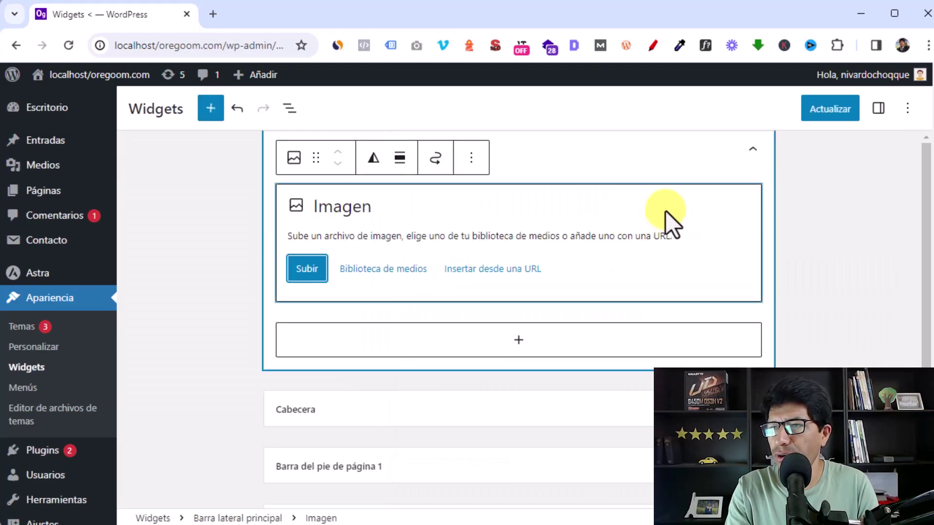
Fill the sidebar's image block with Entrada-2.jpg from the media library.
left_click(374, 274)
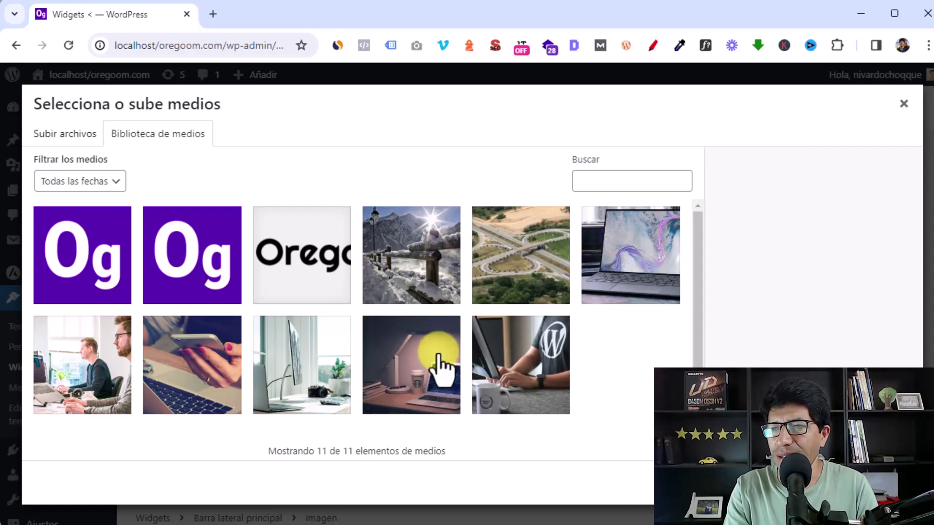
left_click(416, 363)
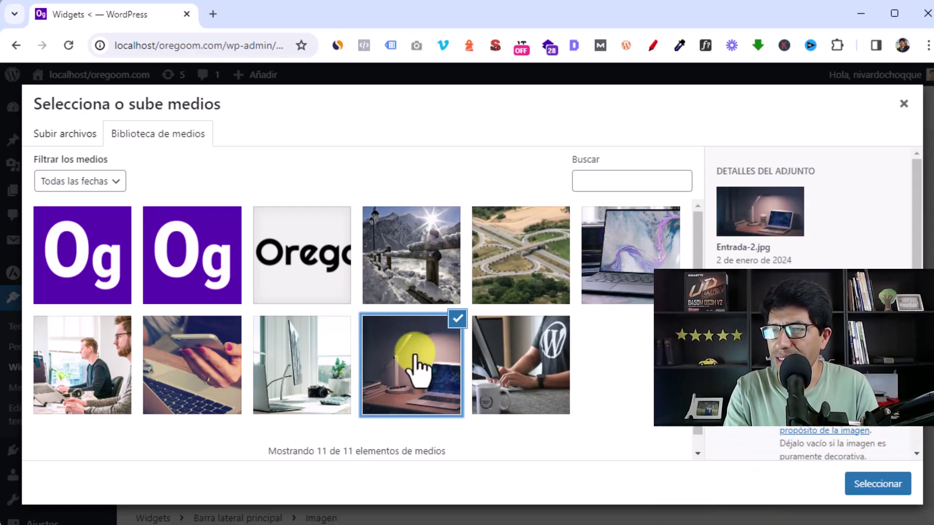
left_click(884, 491)
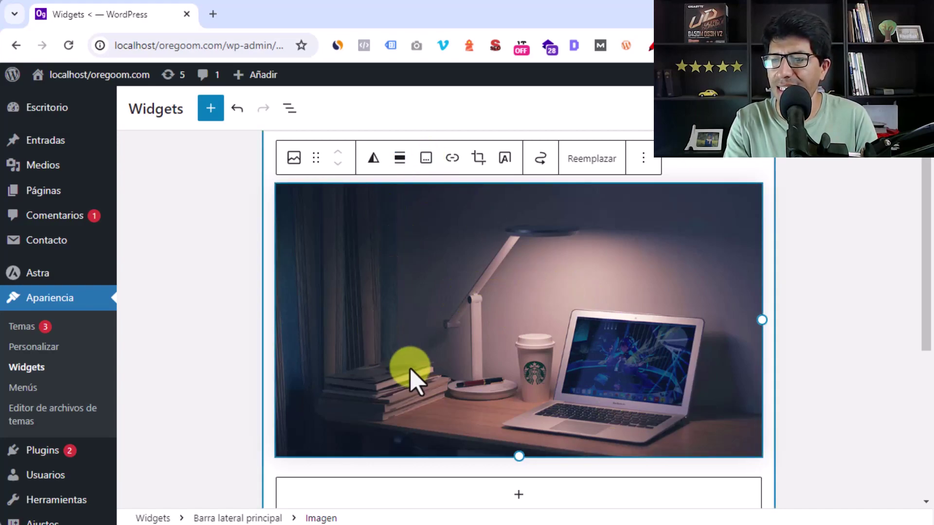
Insert a Párrafo block below the image in Barra lateral principal.
scroll(410, 377, "down", 3)
left_click(525, 351)
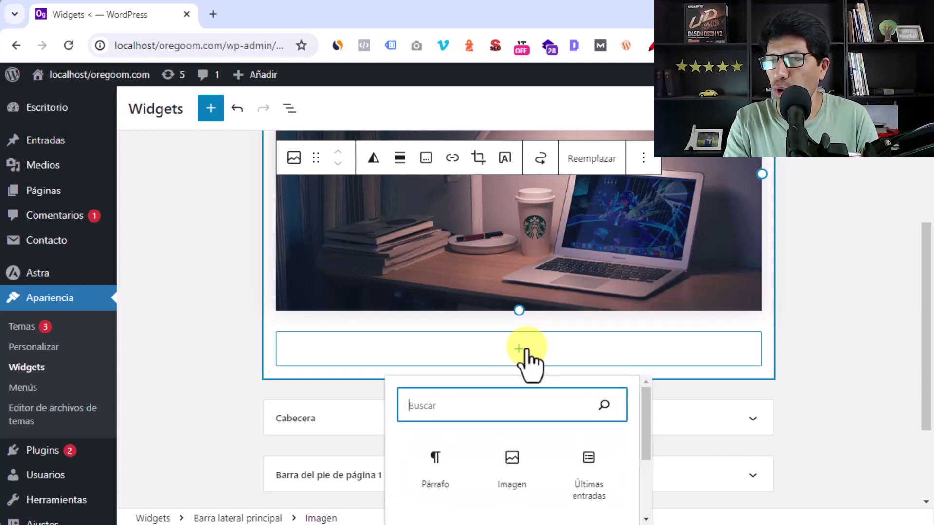
scroll(484, 401, "down", 2)
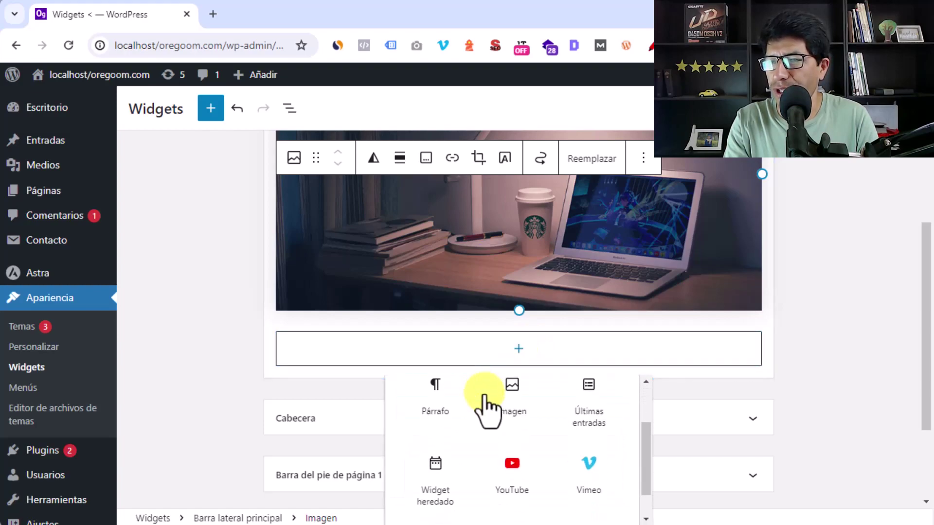
left_click(432, 410)
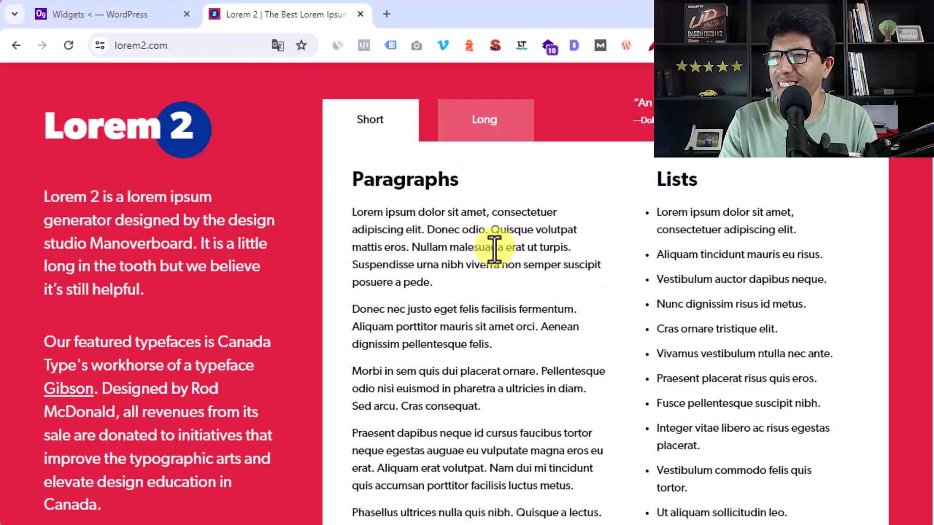
Copy the first short paragraph from the Lorem 2 website and paste it into the empty sidebar paragraph in WordPress.
left_click_drag(457, 281, 350, 209)
key("ctrl+c")
right_click(380, 241)
left_click(430, 250)
left_click(102, 15)
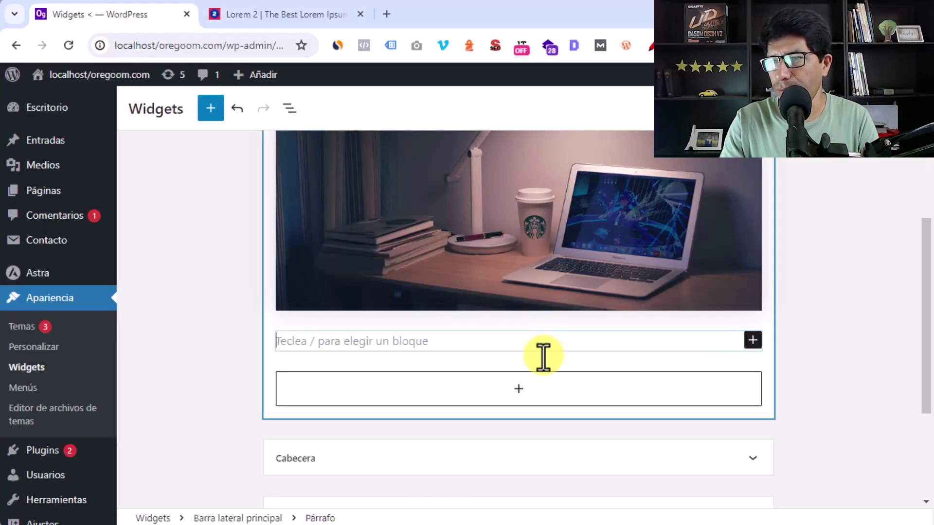
right_click(336, 344)
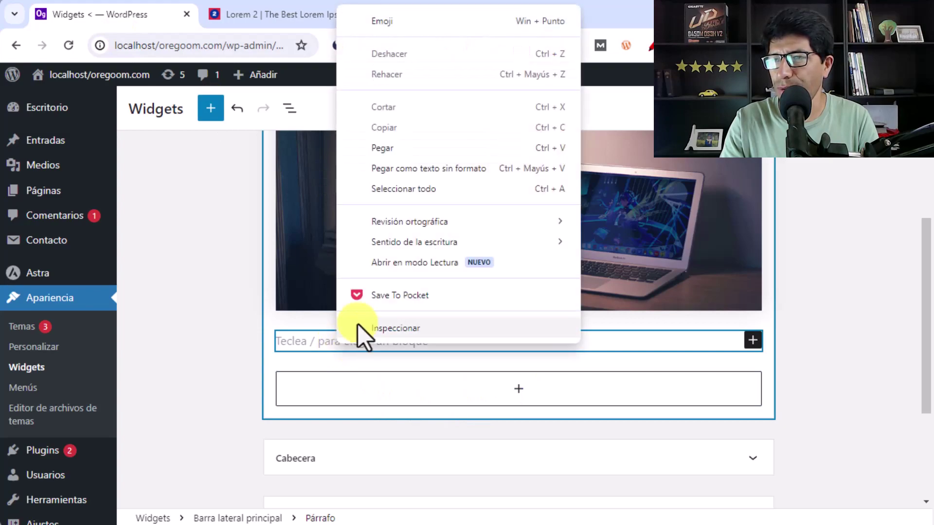
left_click(402, 148)
Add an Últimas entradas block below the sidebar paragraph, followed by a Búsqueda block from the full block list.
left_click(479, 433)
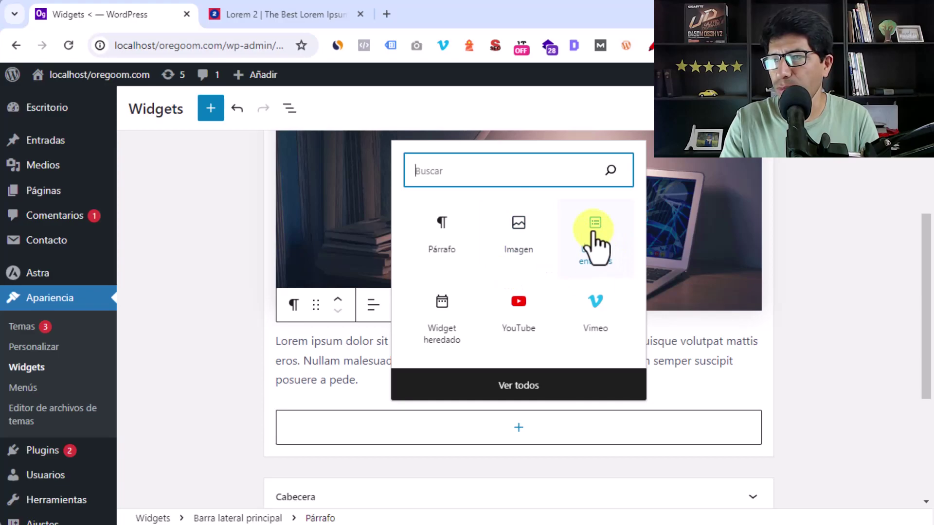
left_click(583, 258)
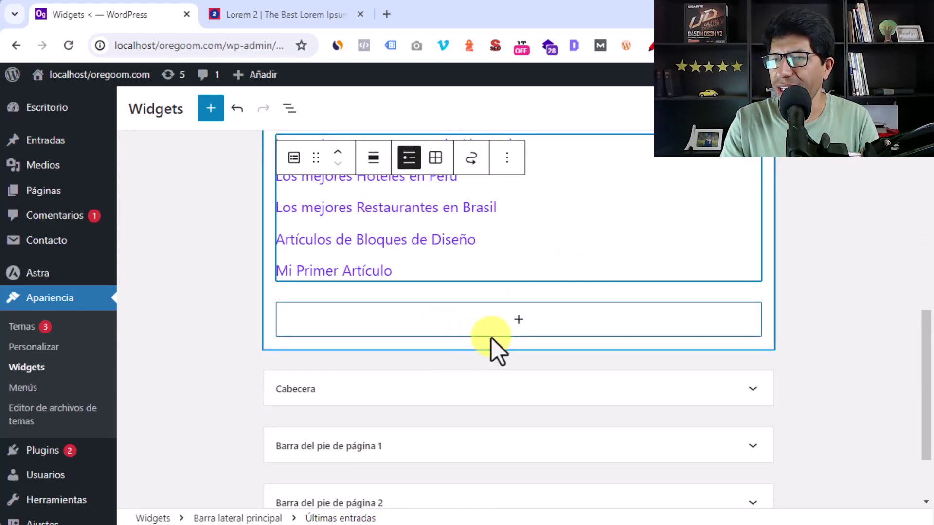
left_click(504, 326)
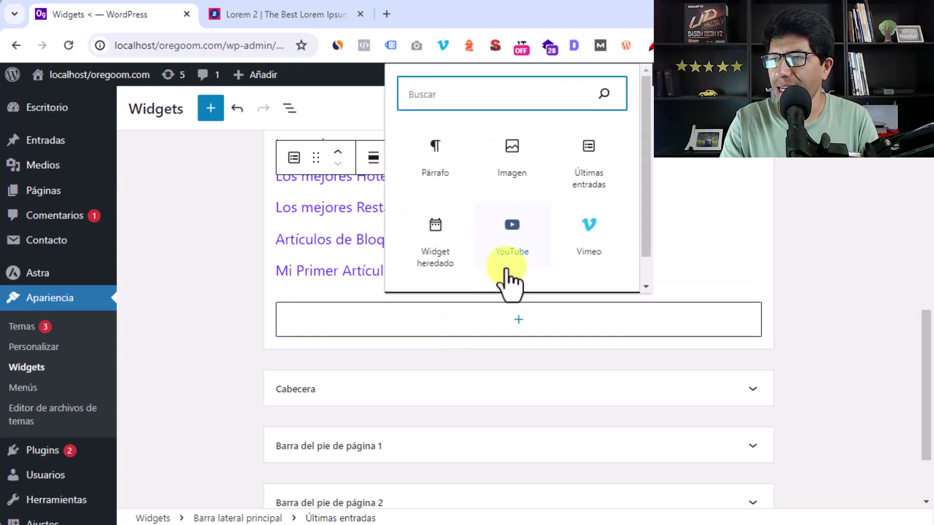
left_click(523, 284)
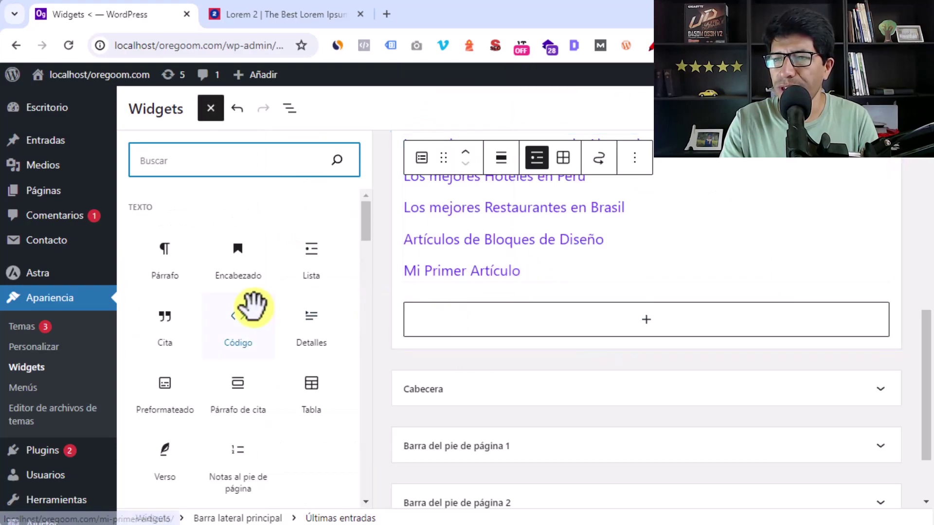
scroll(231, 301, "down", 10)
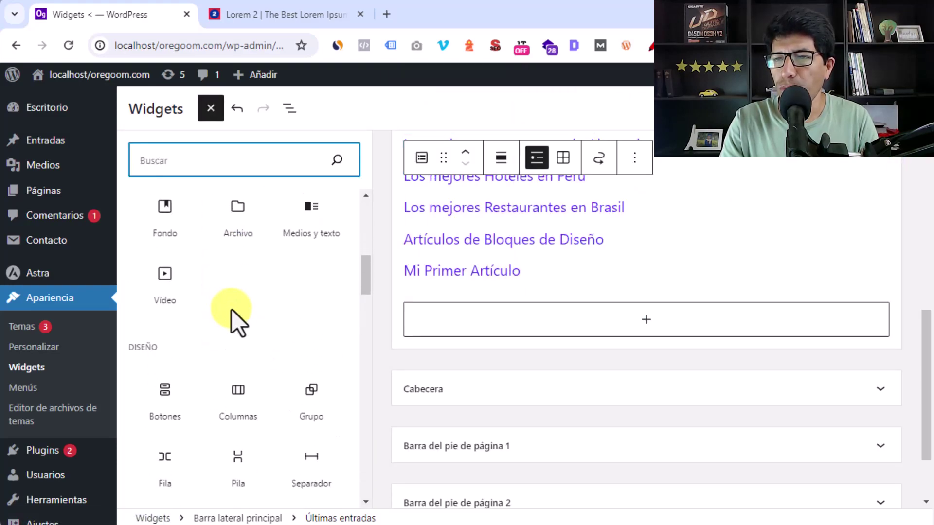
scroll(232, 312, "down", 2)
scroll(232, 311, "down", 4)
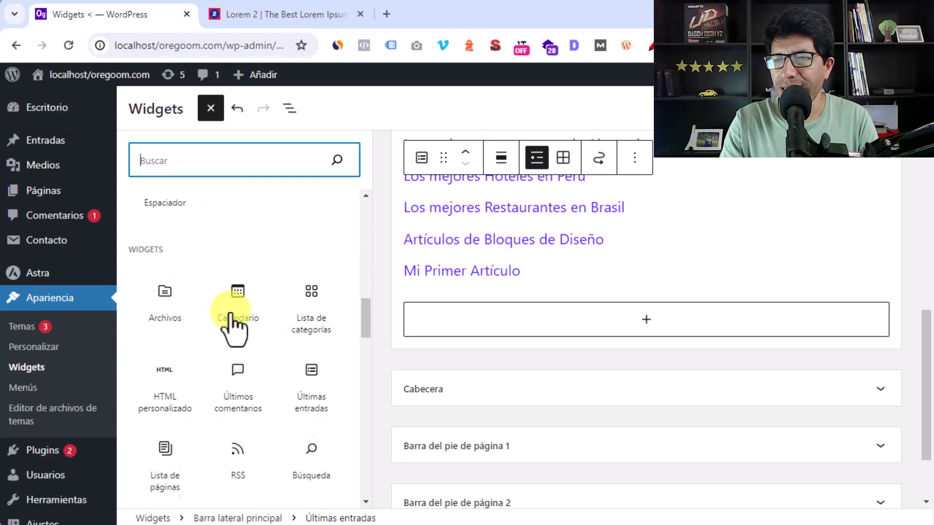
scroll(229, 321, "down", 3)
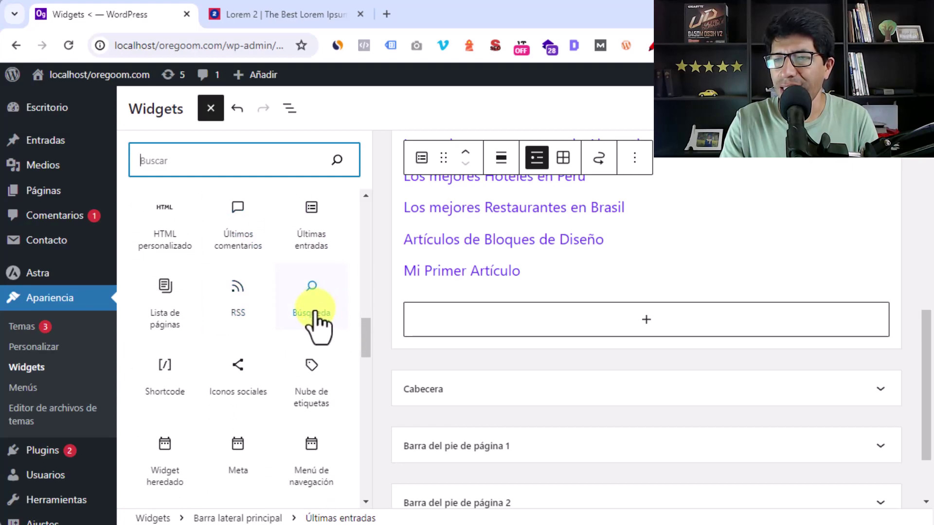
left_click(327, 321)
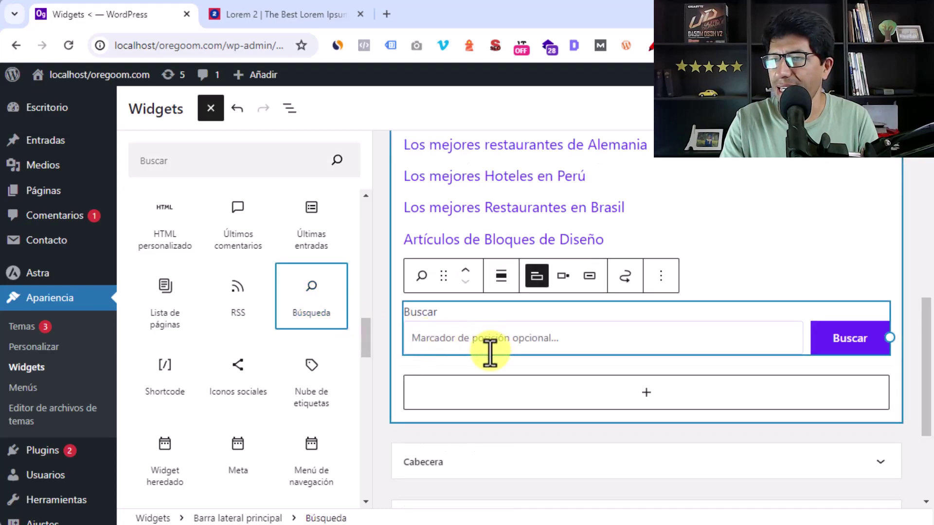
Move the search block to the top of Barra lateral principal, above the image.
left_click(442, 275)
scroll(495, 244, "up", 4)
scroll(495, 244, "up", 4)
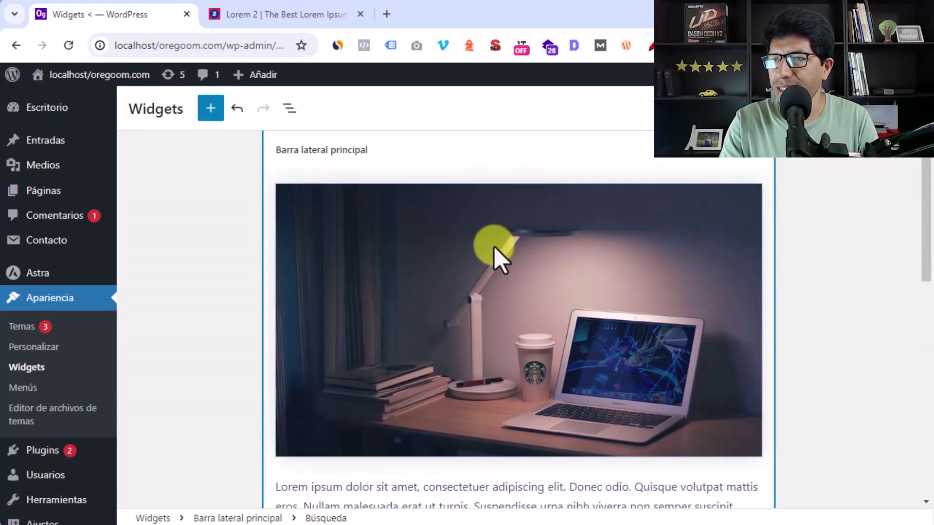
scroll(371, 188, "down", 3)
scroll(369, 245, "down", 5)
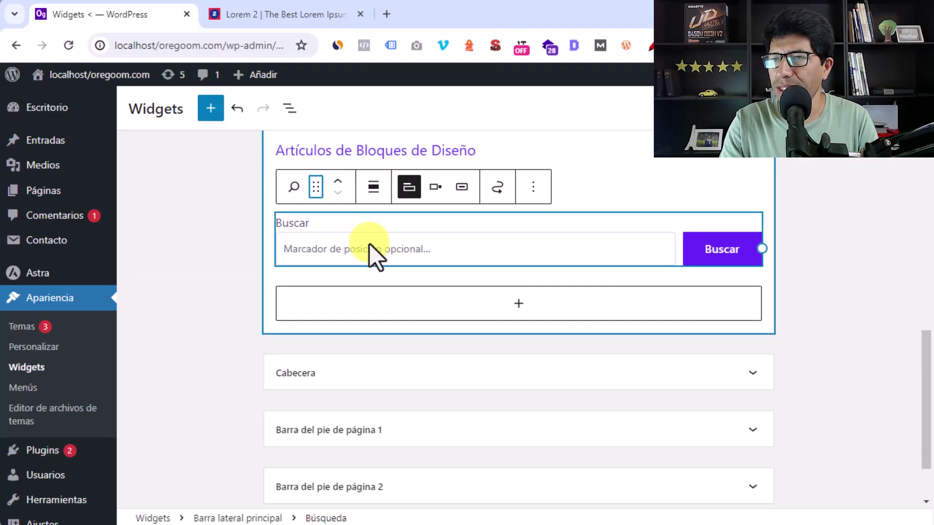
left_click_drag(311, 186, 373, 187)
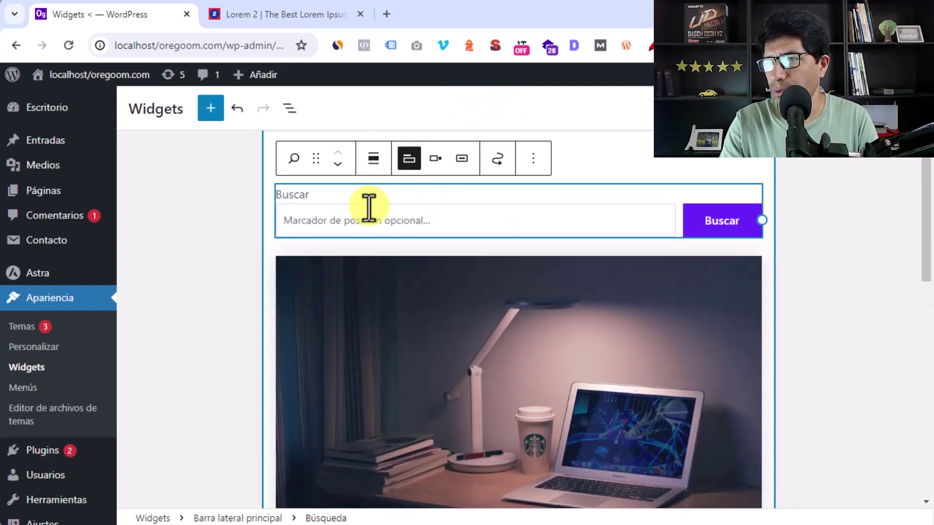
Save the changes made to the sidebar widgets.
mouse_move(510, 256)
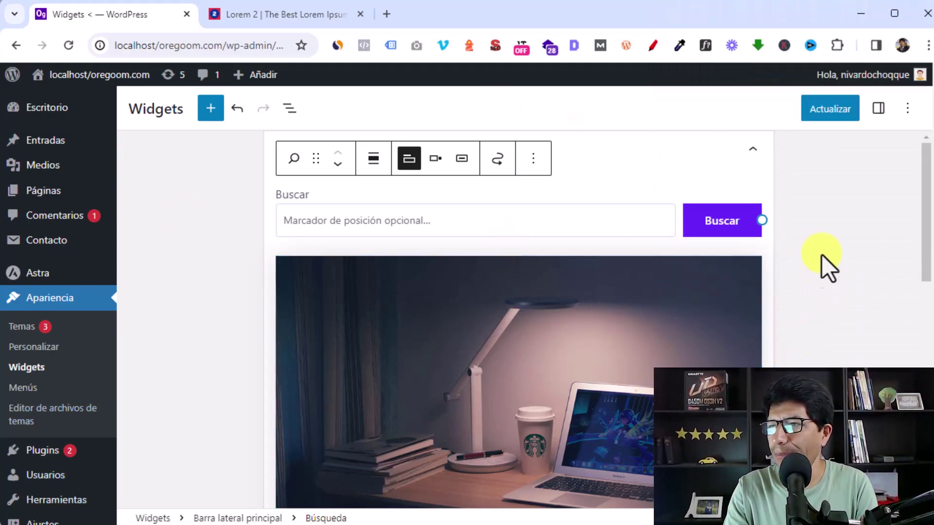
left_click(830, 108)
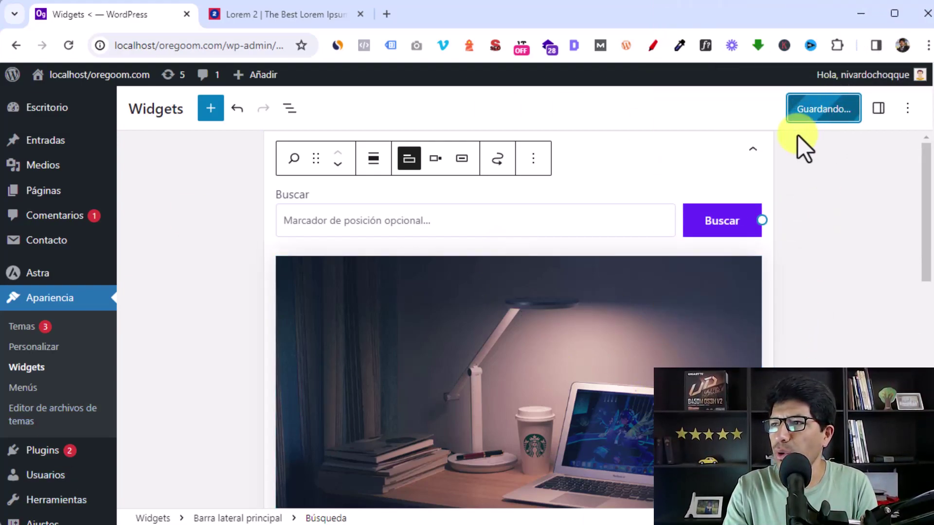
mouse_move(83, 78)
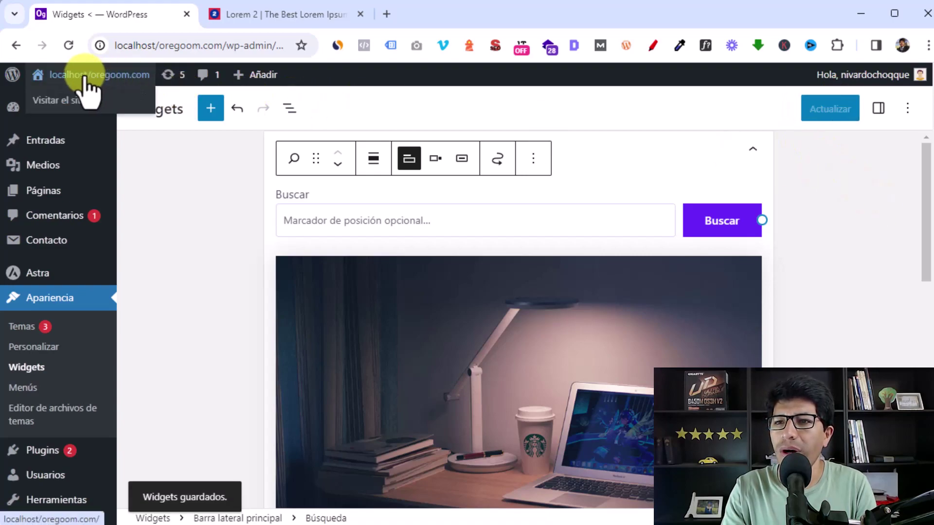
Open the live site in a new browser tab and inspect the sidebar widgets on the Inicio page.
right_click(51, 100)
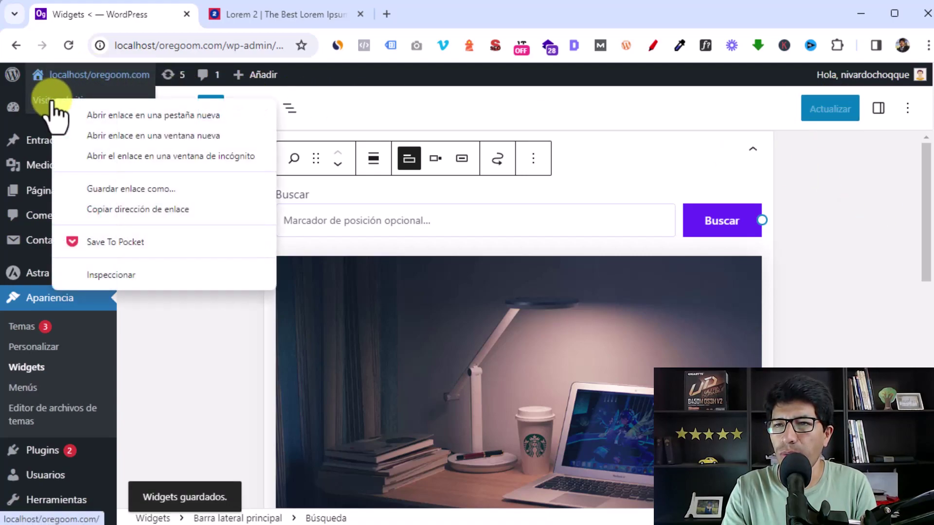
left_click(149, 115)
left_click(270, 16)
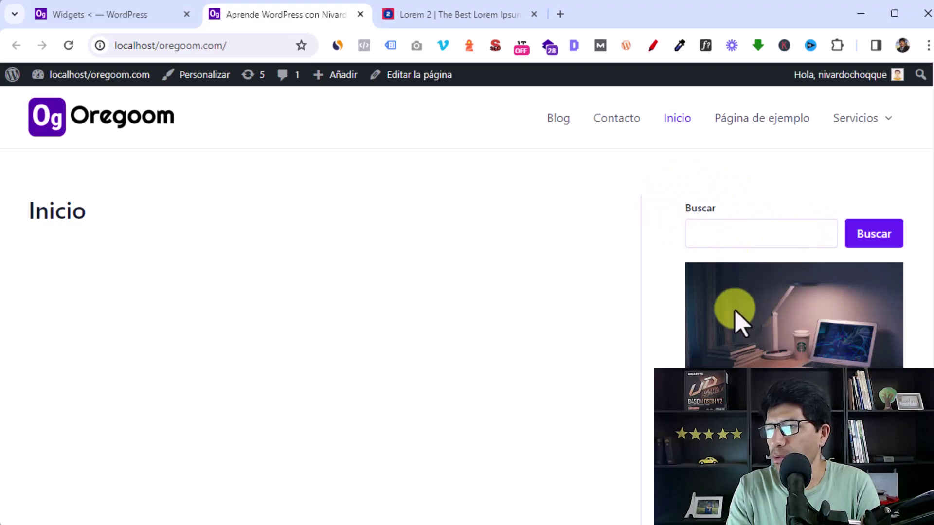
scroll(813, 316, "down", 1)
scroll(820, 327, "down", 3)
scroll(806, 334, "down", 4)
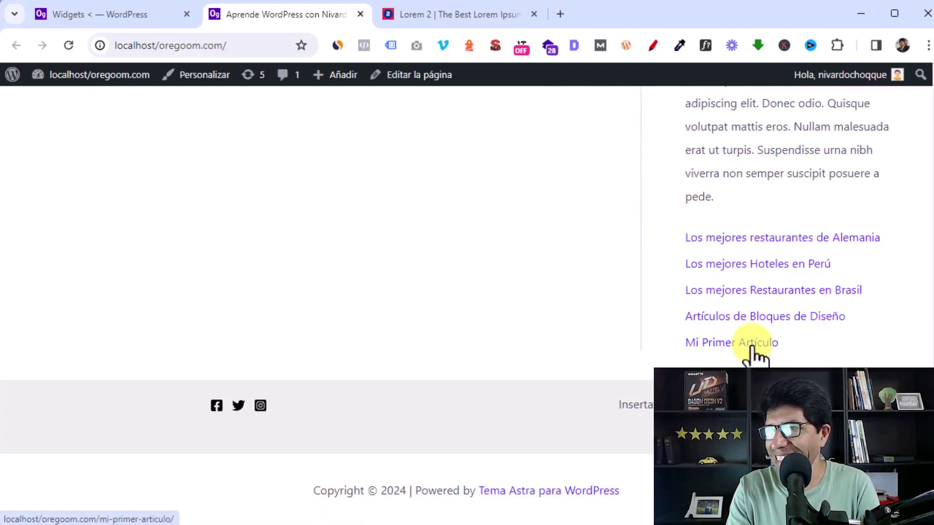
scroll(413, 266, "up", 10)
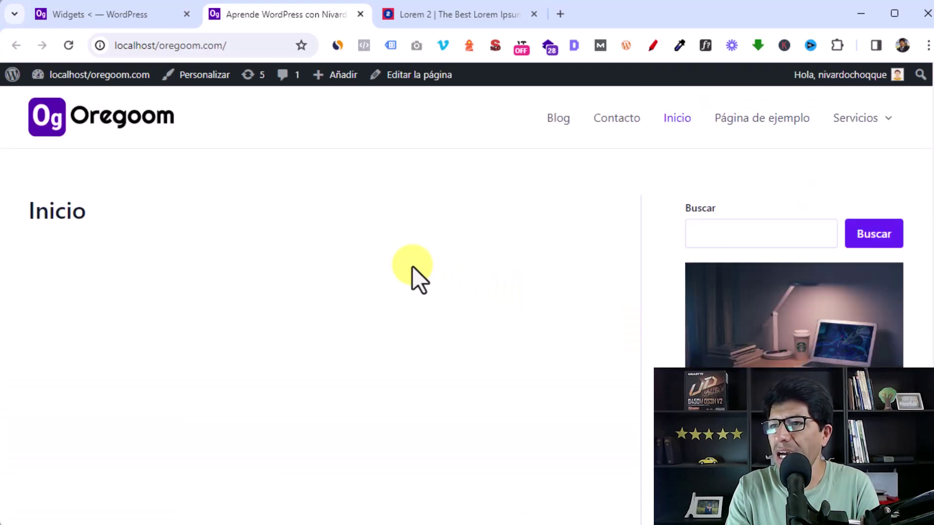
Open the site's Blog page and review the sidebar beside the list of posts.
left_click(554, 120)
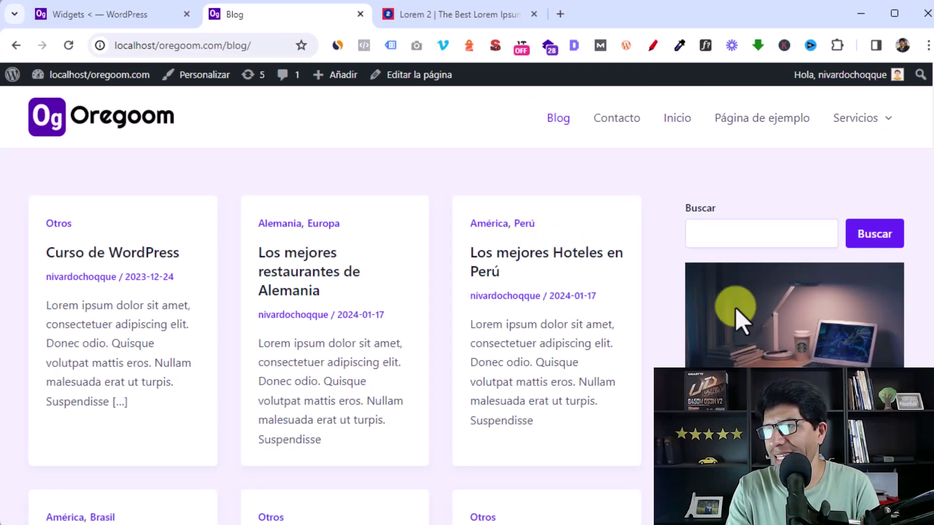
scroll(767, 298, "down", 5)
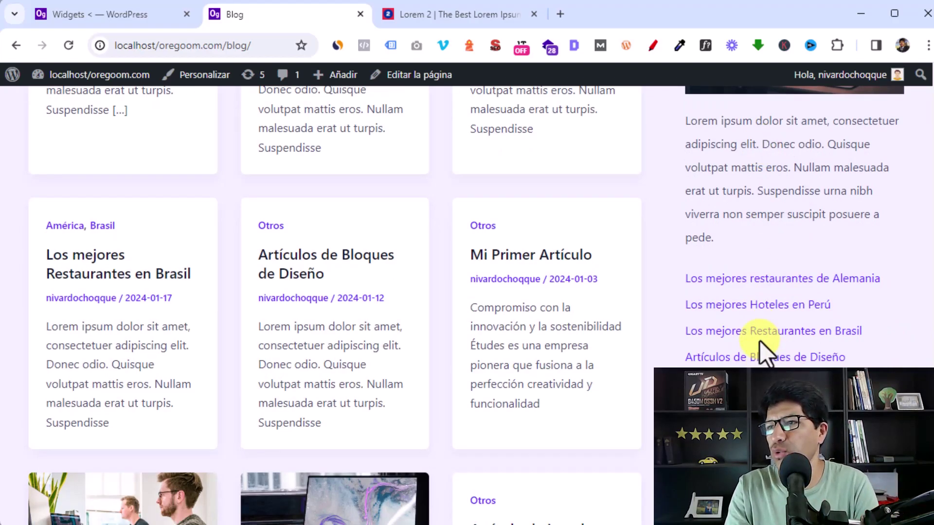
scroll(759, 341, "up", 5)
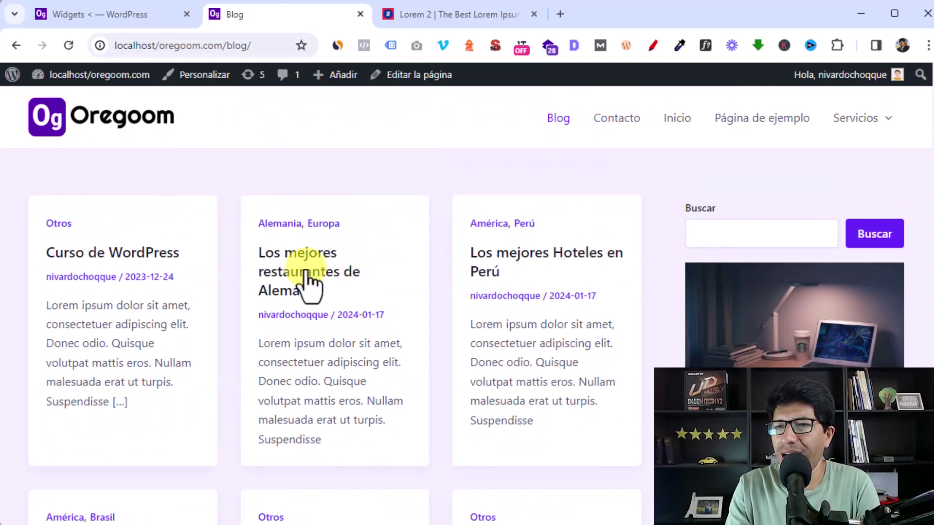
Open the post Los mejores restaurantes de Alemania and review its sidebar down to the latest-posts list.
left_click(292, 286)
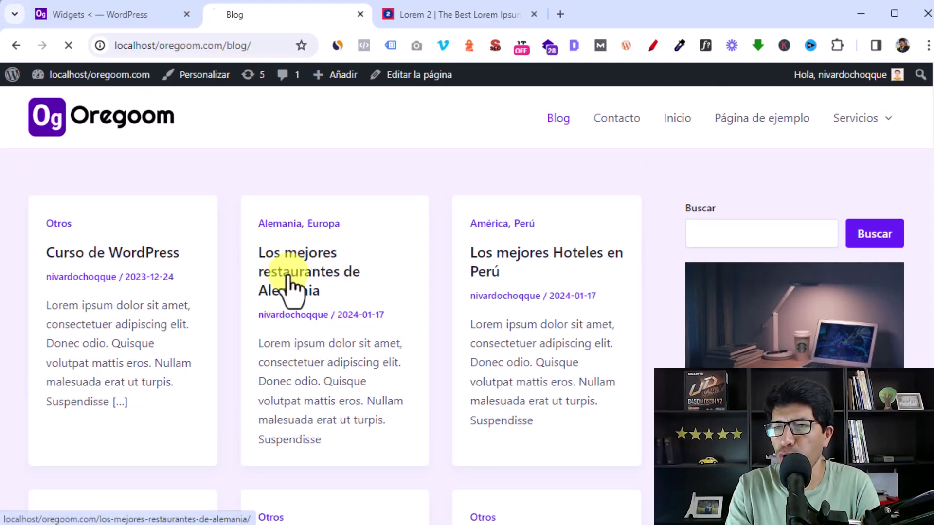
scroll(419, 292, "down", 5)
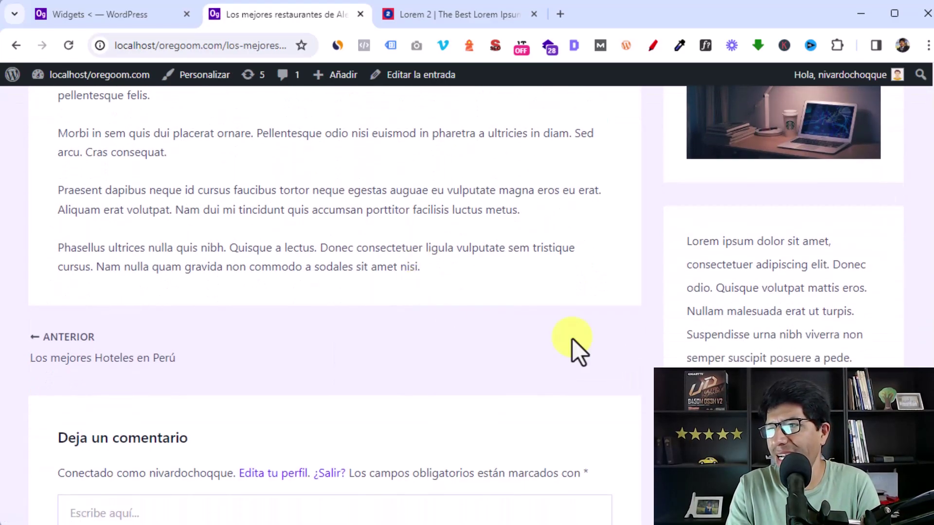
scroll(779, 343, "down", 4)
scroll(771, 250, "up", 10)
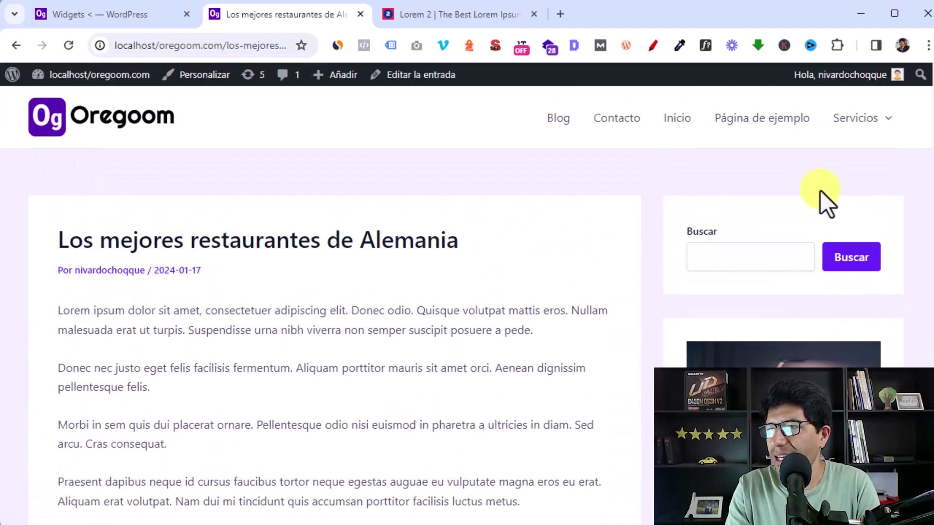
scroll(750, 291, "down", 5)
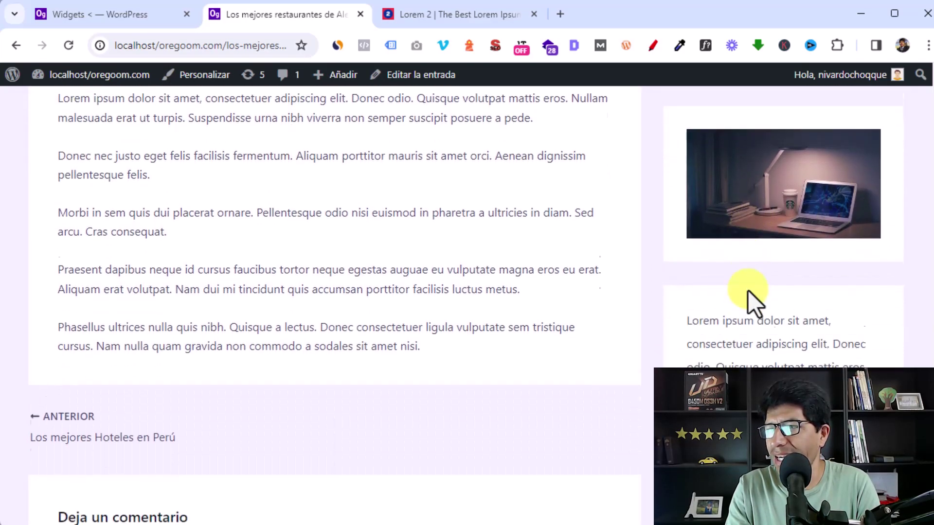
scroll(760, 281, "down", 4)
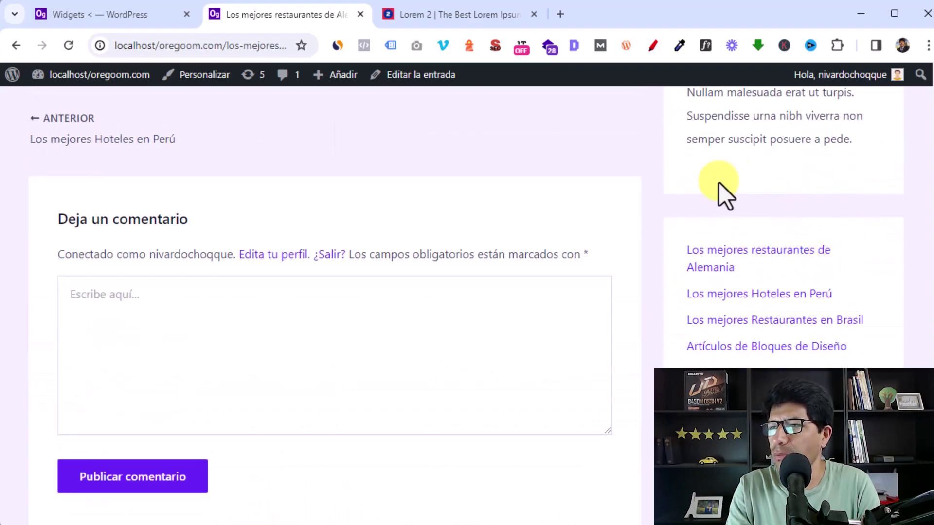
scroll(517, 297, "up", 9)
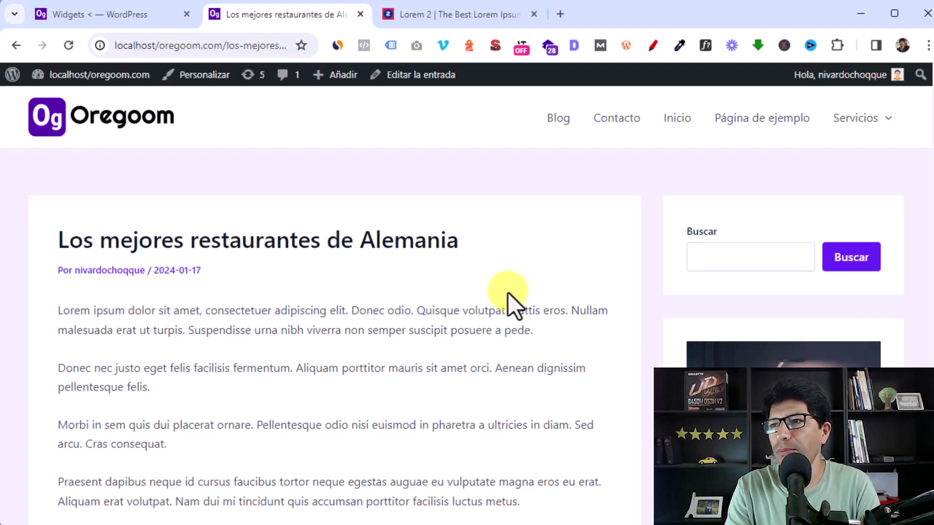
In the theme customizer, set the Página individual container layout to the narrow design, using the Inicio page as preview.
left_click(209, 78)
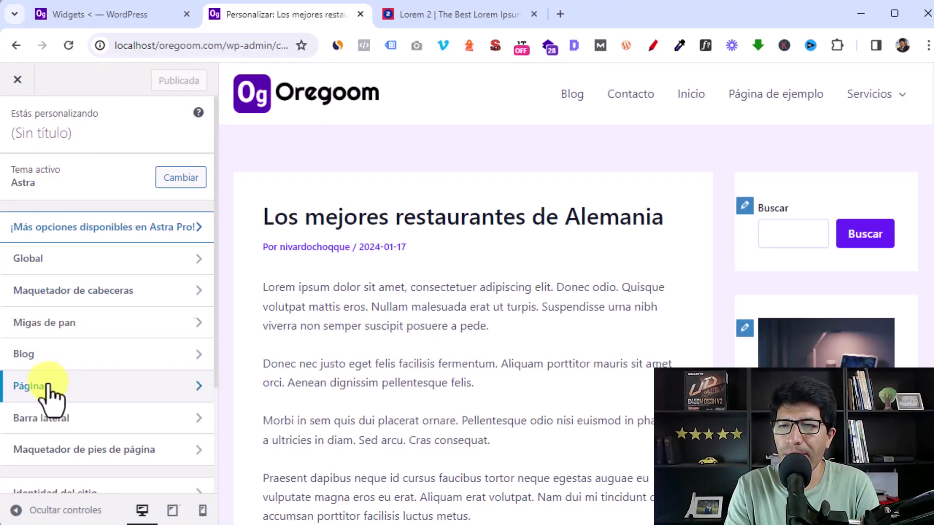
left_click(48, 385)
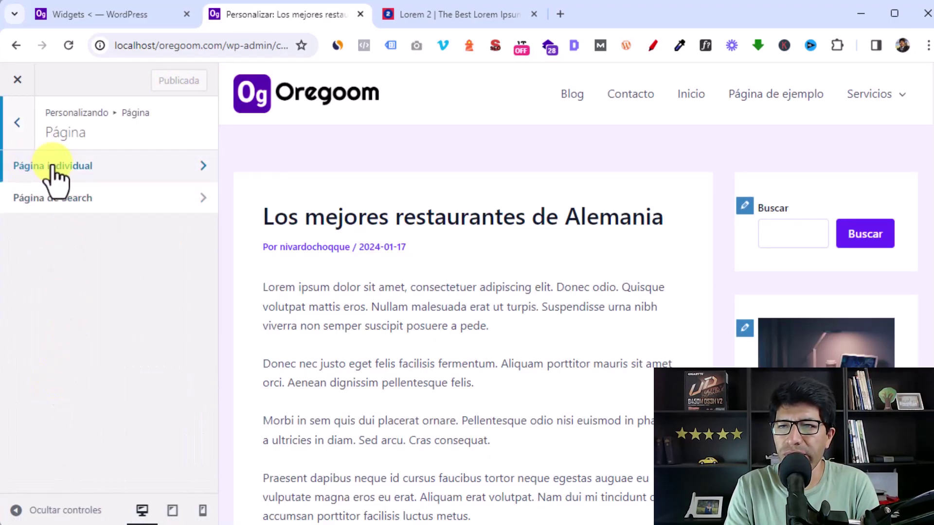
left_click(100, 170)
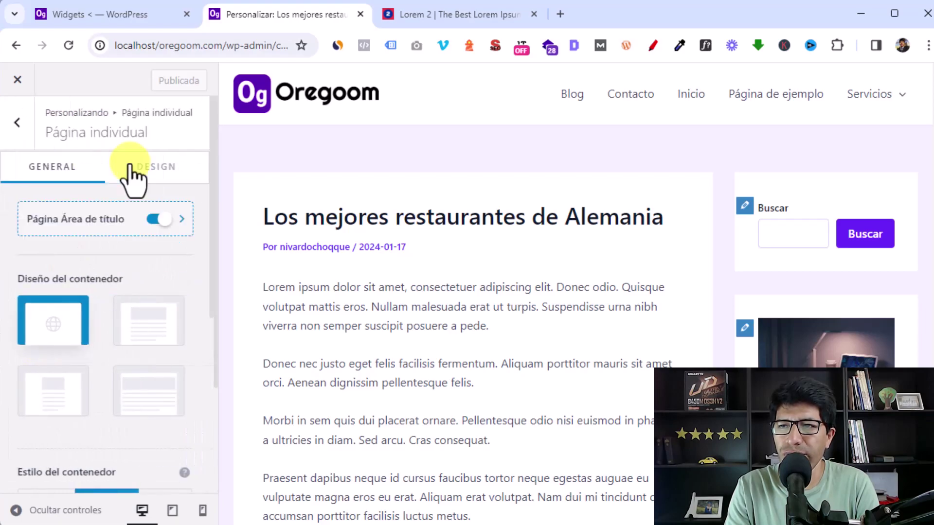
left_click(136, 168)
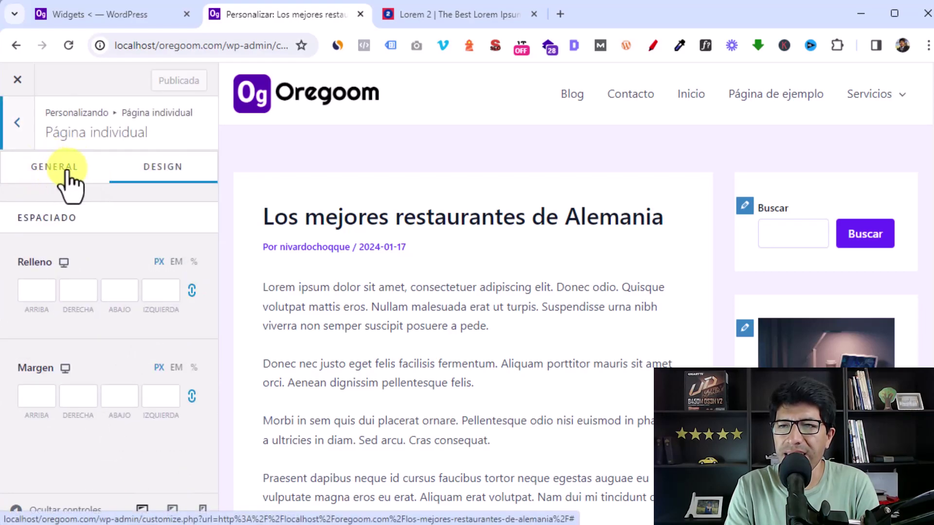
left_click(51, 170)
left_click(68, 343)
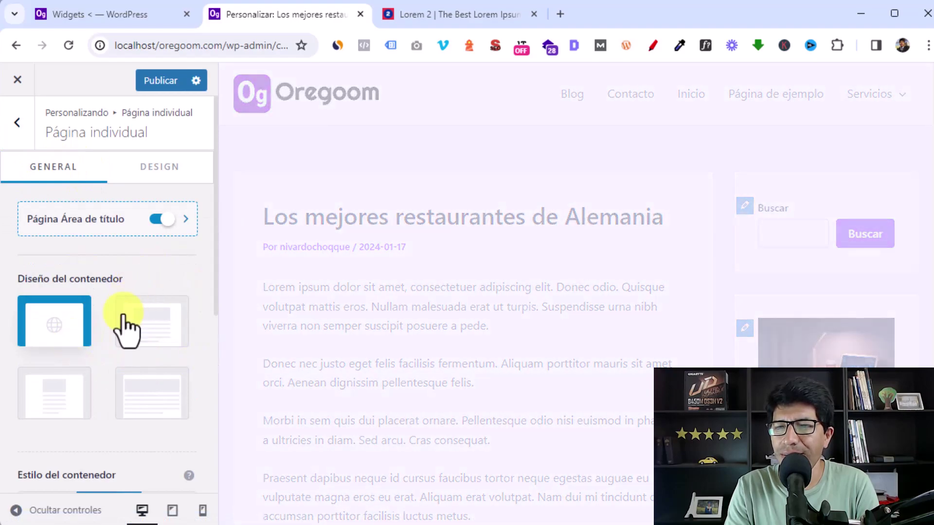
left_click(151, 328)
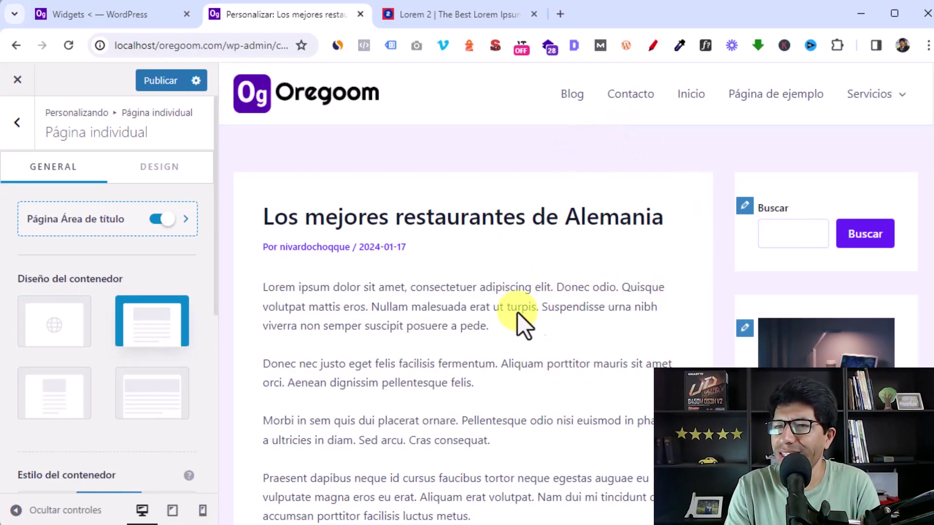
left_click(686, 96)
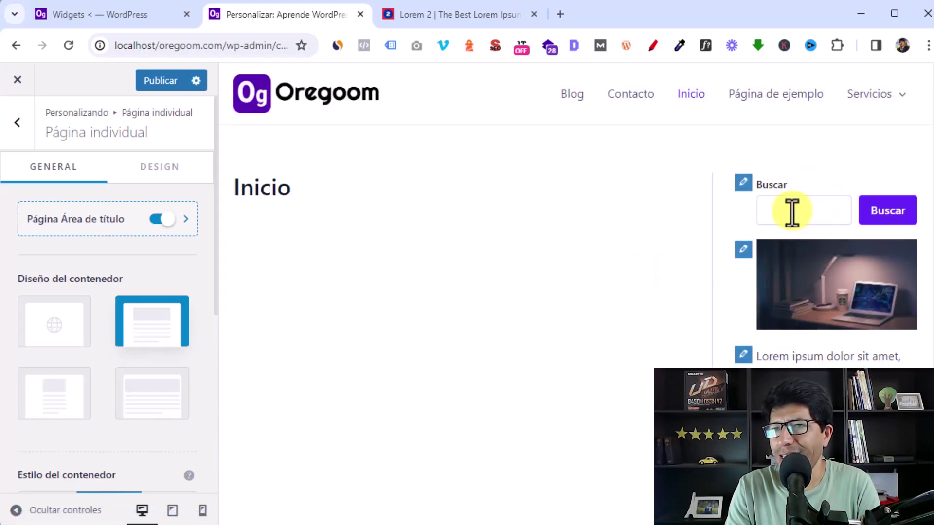
left_click(52, 392)
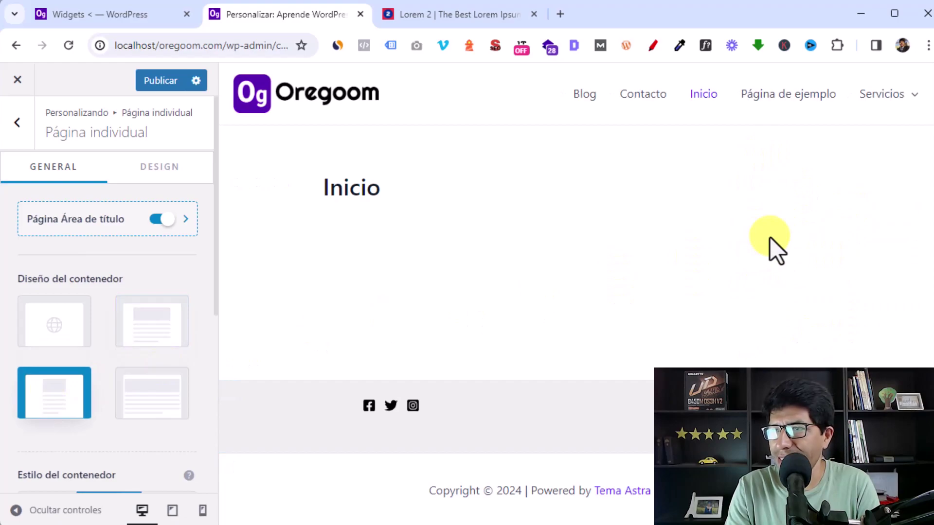
Set the Blog / Archivo container layout to the narrow design, comparing it with Normal on the Blog page preview.
left_click(583, 100)
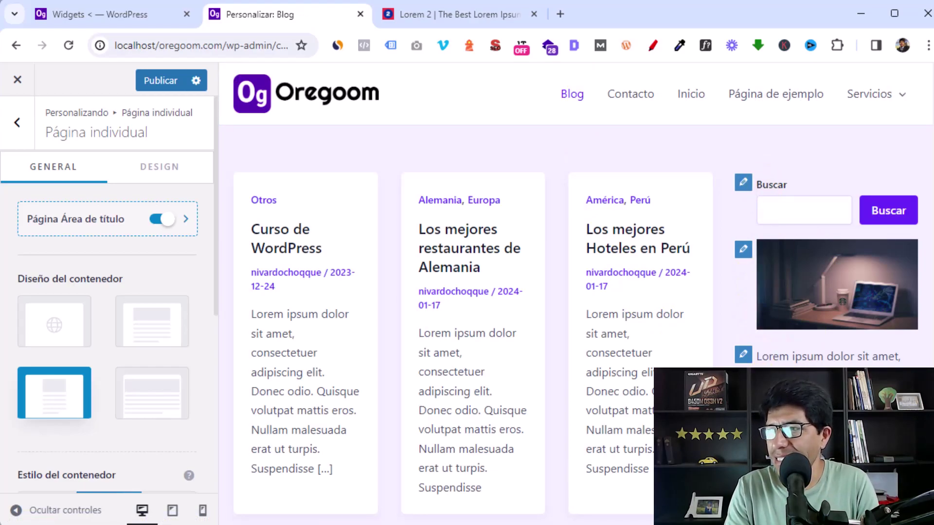
left_click(19, 127)
left_click(18, 125)
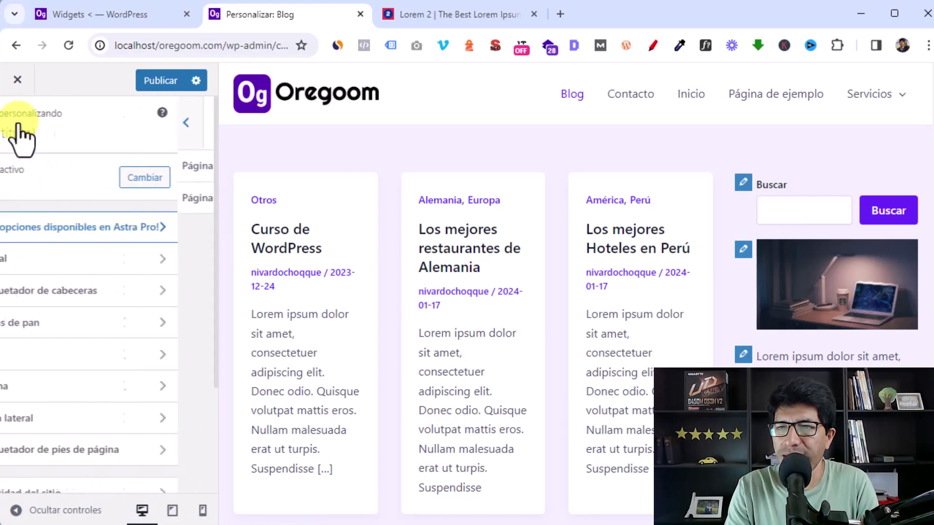
left_click(68, 358)
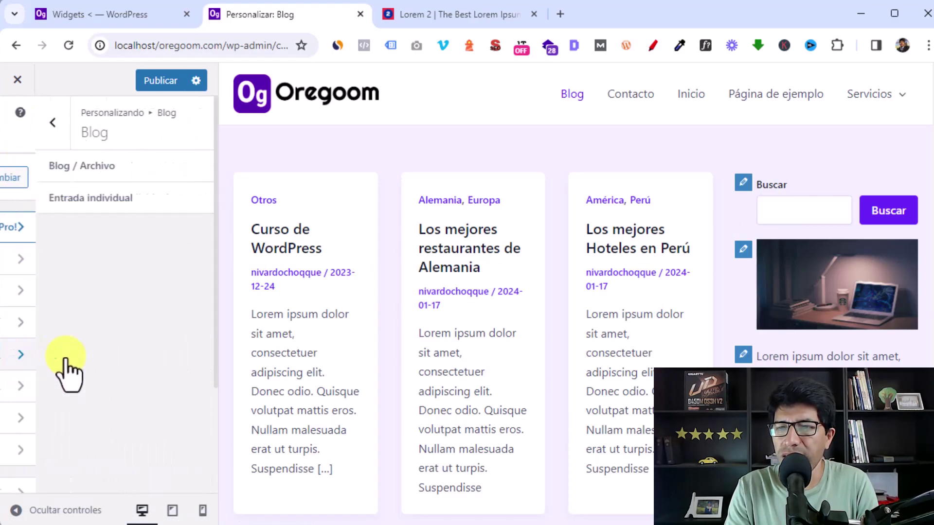
left_click(46, 168)
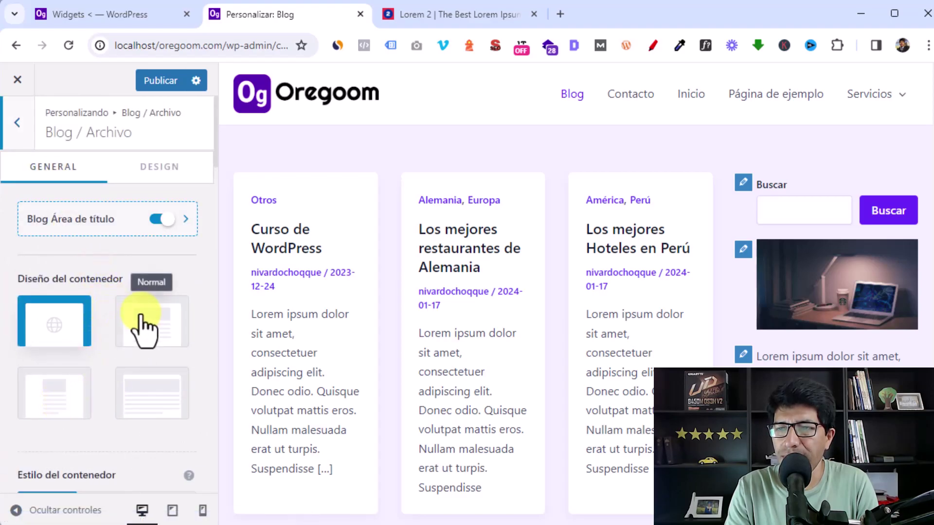
left_click(54, 402)
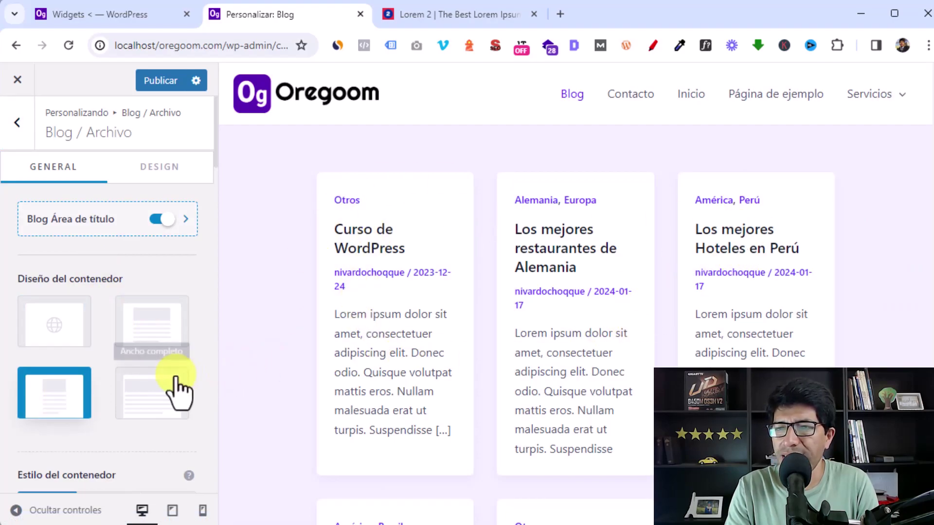
left_click(138, 333)
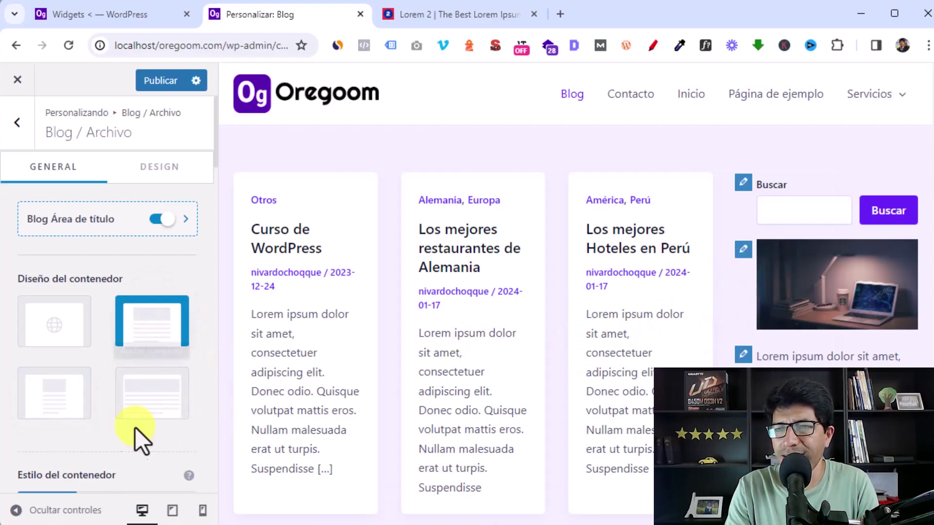
left_click(49, 408)
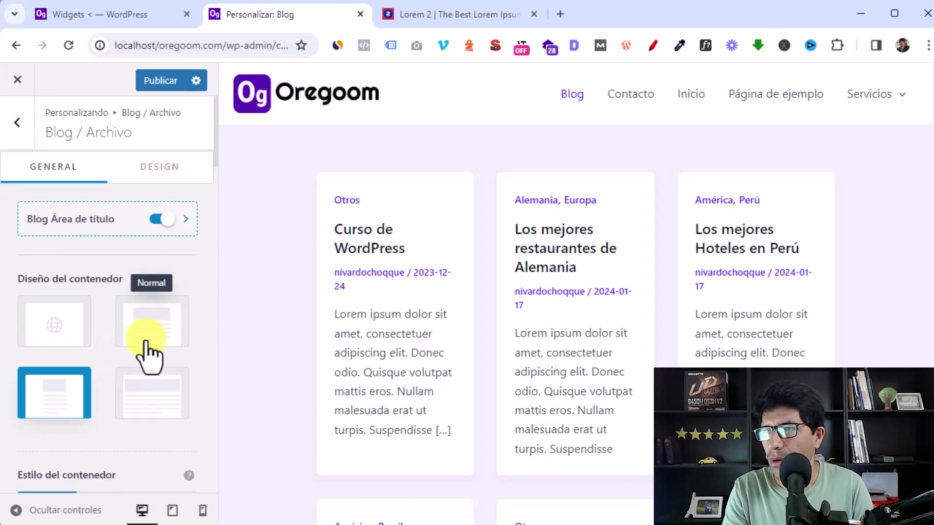
Preview the post Los mejores restaurantes de Alemania and publish the customizer changes.
left_click(558, 263)
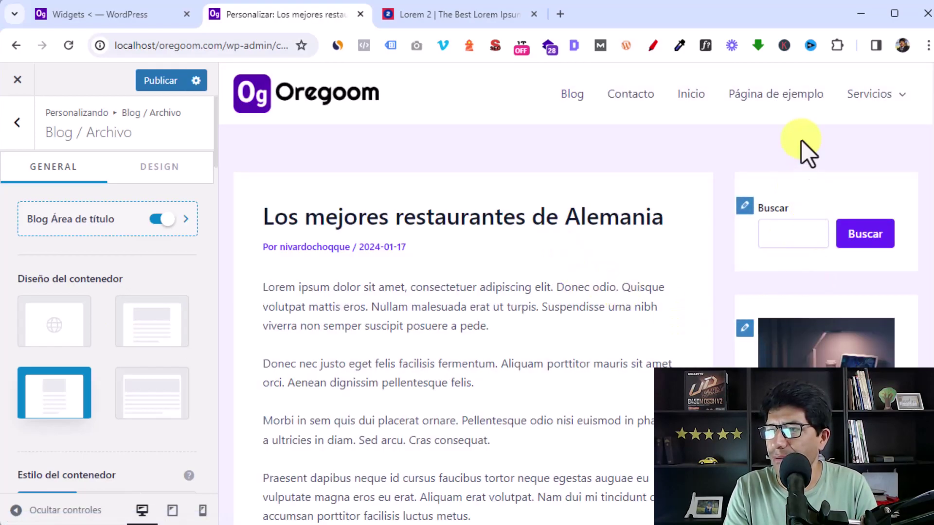
left_click(160, 81)
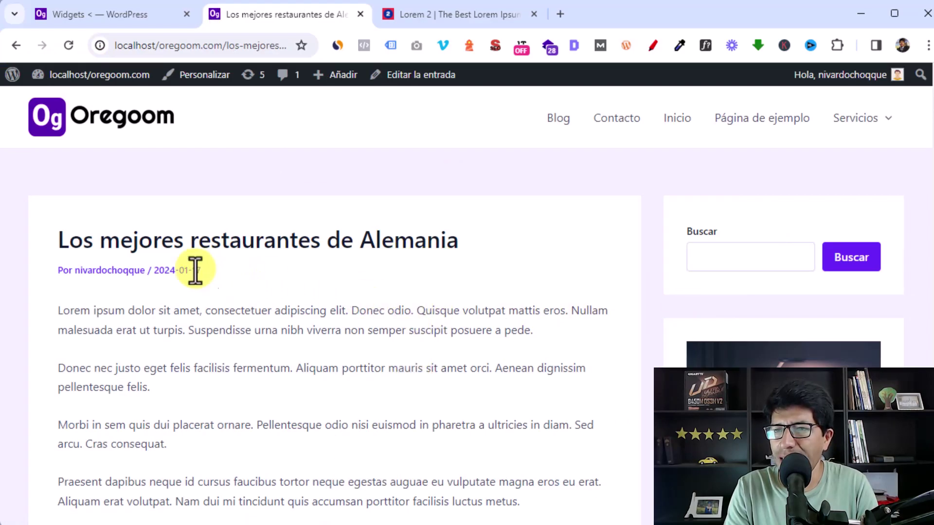
Examine the layout and sidebar on the live post and on the Blog, Contacto and Inicio pages.
scroll(463, 255, "down", 13)
scroll(462, 260, "up", 8)
scroll(664, 326, "up", 5)
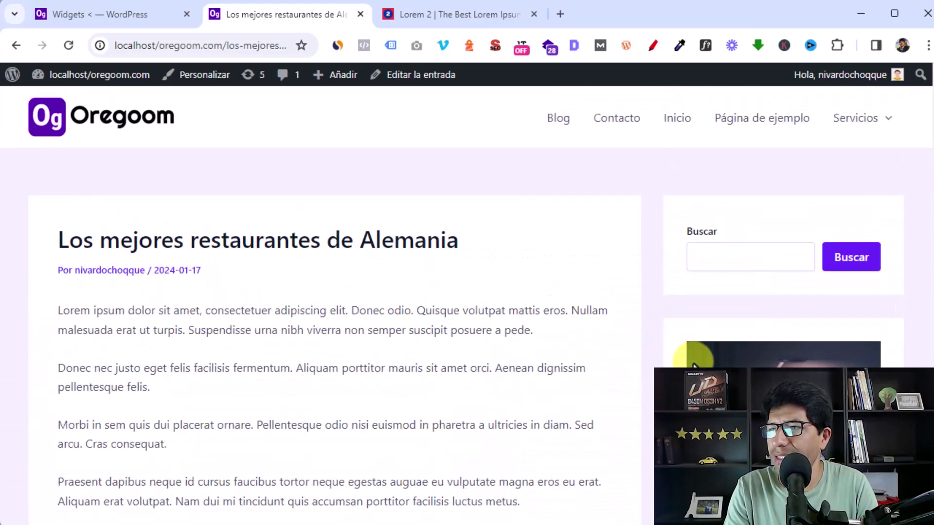
left_click(559, 119)
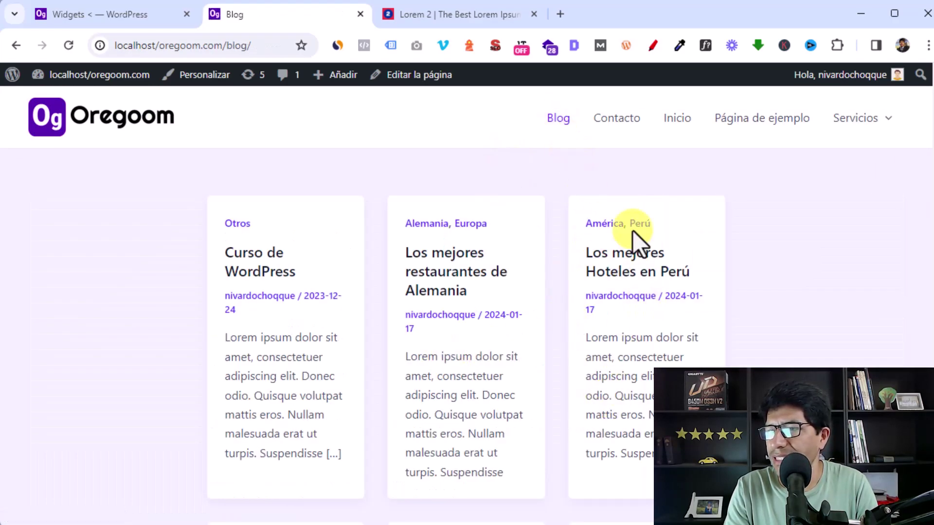
left_click(604, 118)
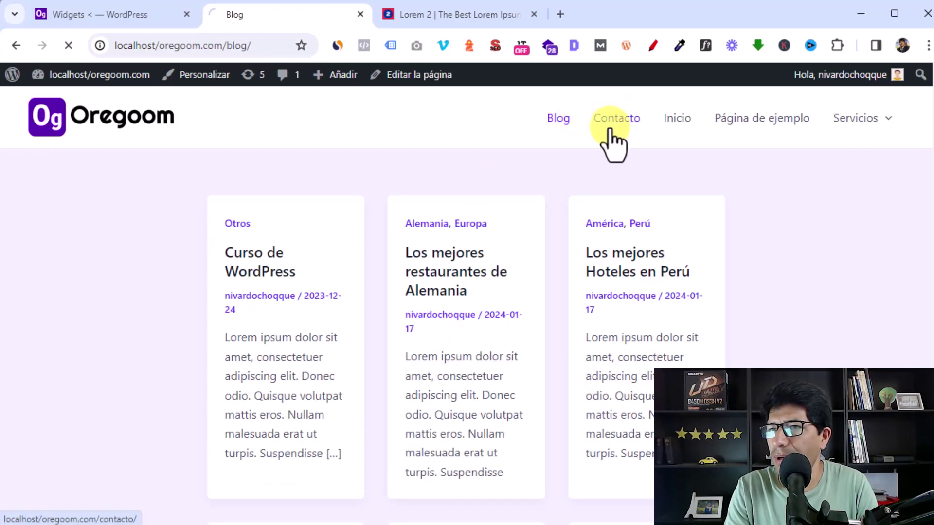
scroll(550, 278, "down", 12)
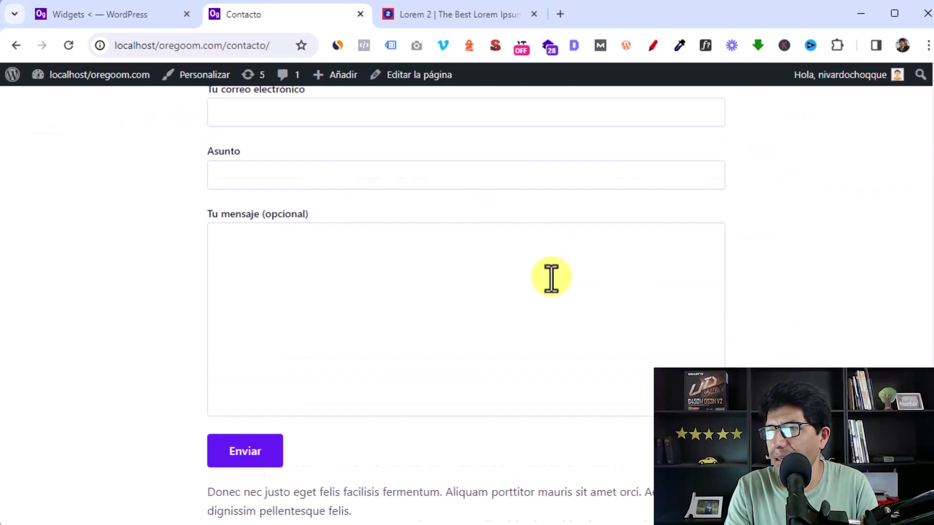
scroll(552, 277, "up", 12)
left_click(677, 125)
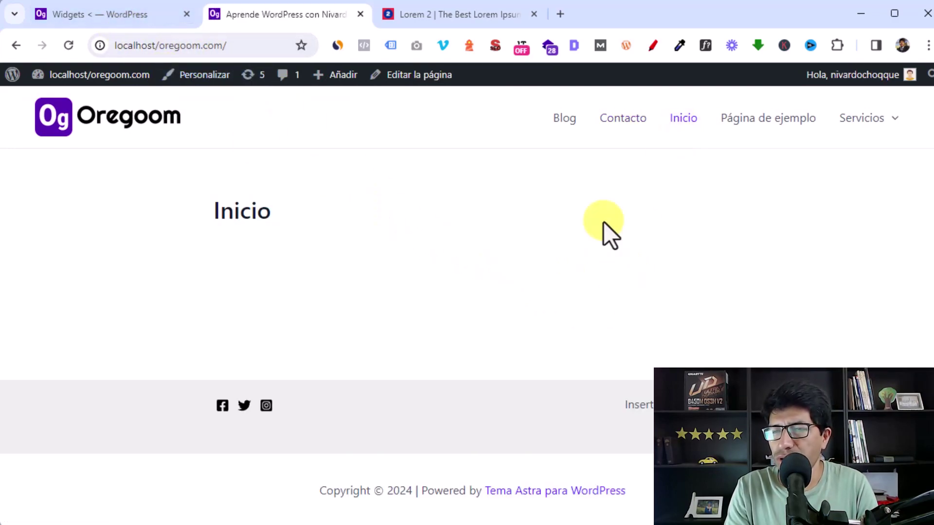
Return to the Widgets editor and show the full block library for adding a block at the end of Barra lateral principal.
left_click(83, 19)
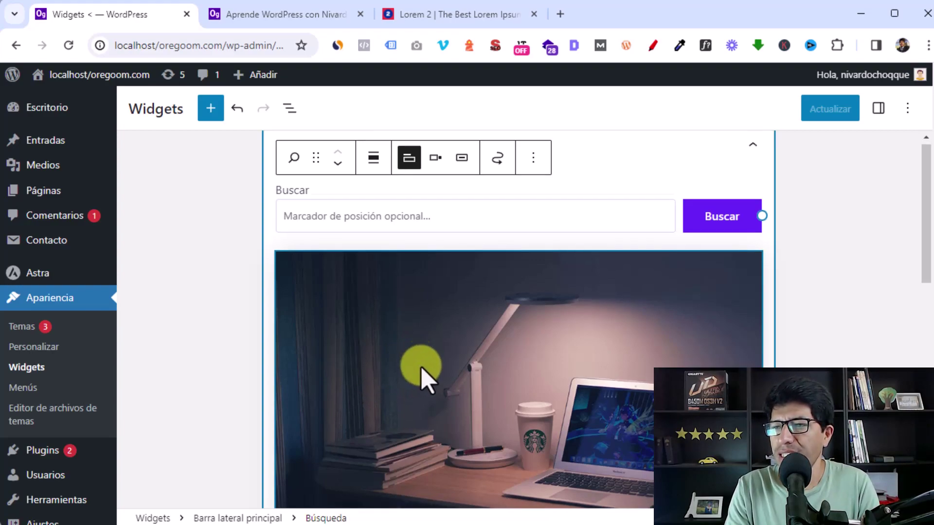
scroll(421, 375, "down", 15)
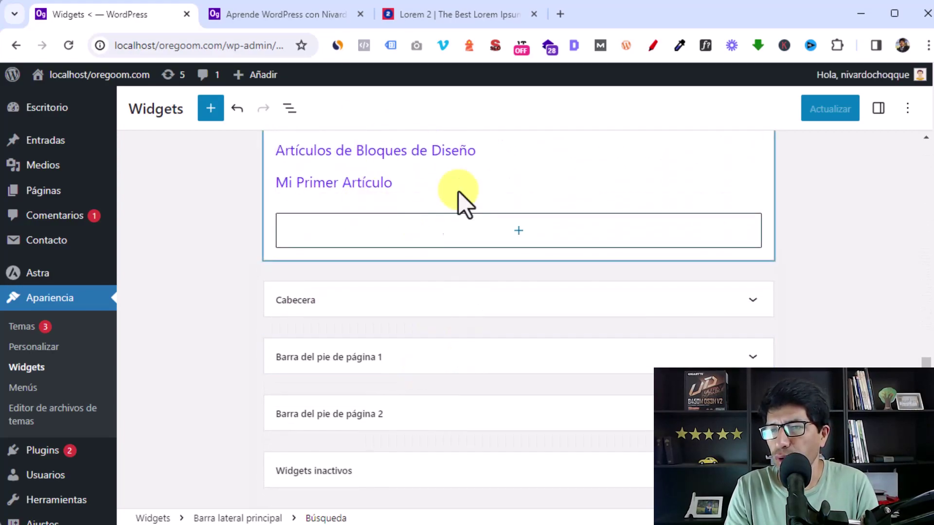
left_click(520, 237)
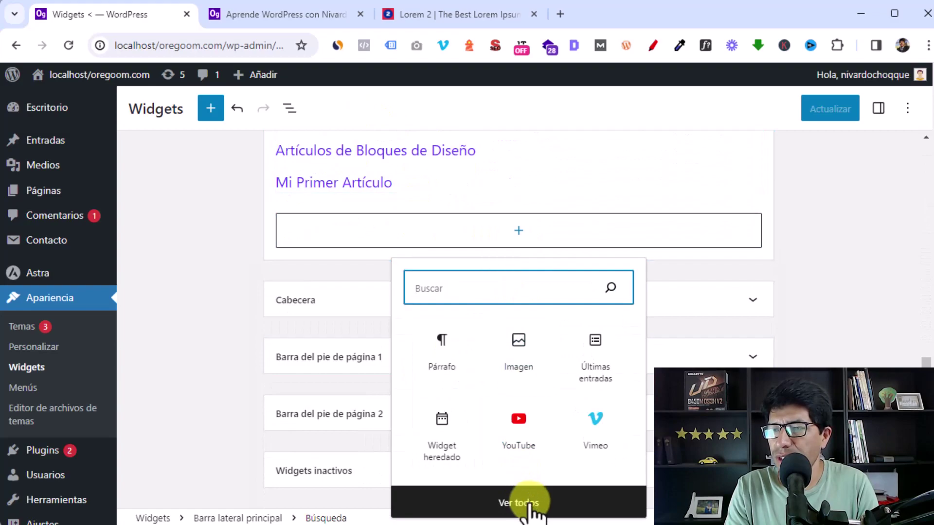
left_click(547, 502)
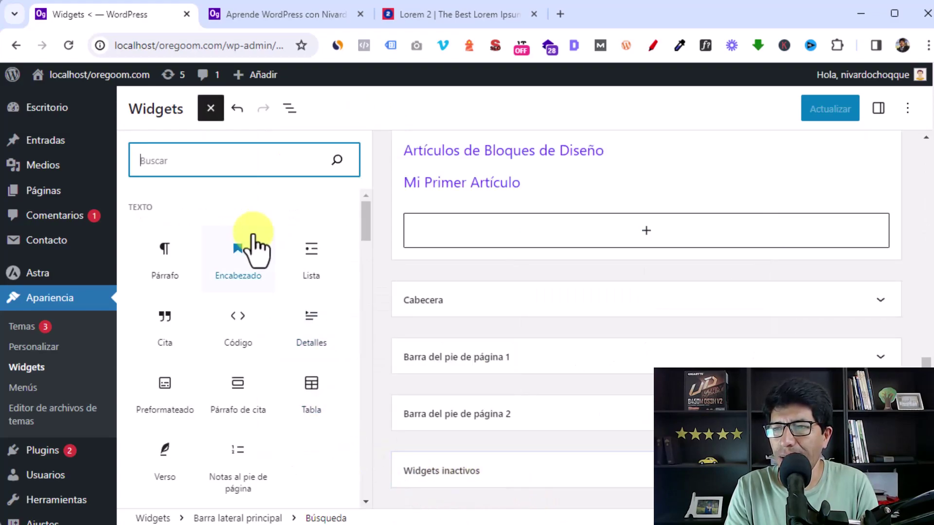
Examine the blocks available for the sidebar in the Texto, Medios, Diseño, Widgets and Tema categories.
scroll(229, 303, "down", 2)
scroll(225, 311, "up", 2)
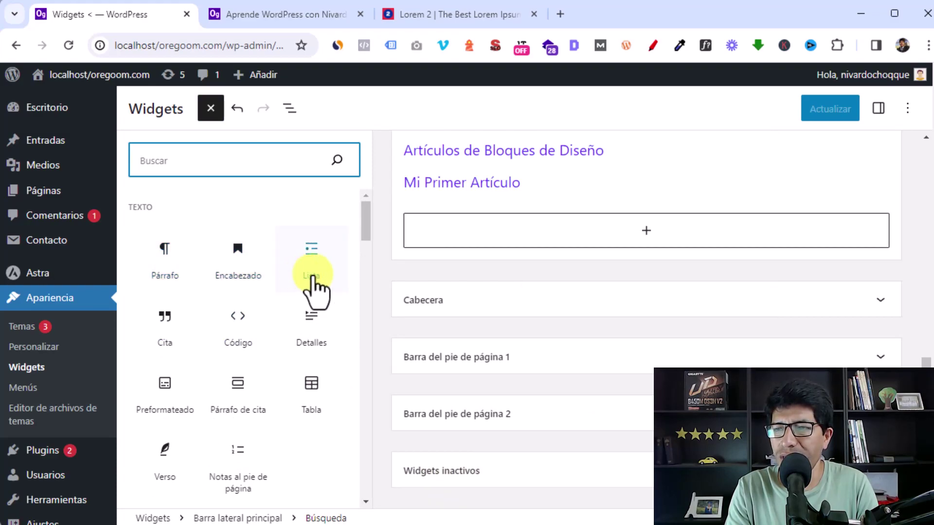
scroll(194, 358, "down", 5)
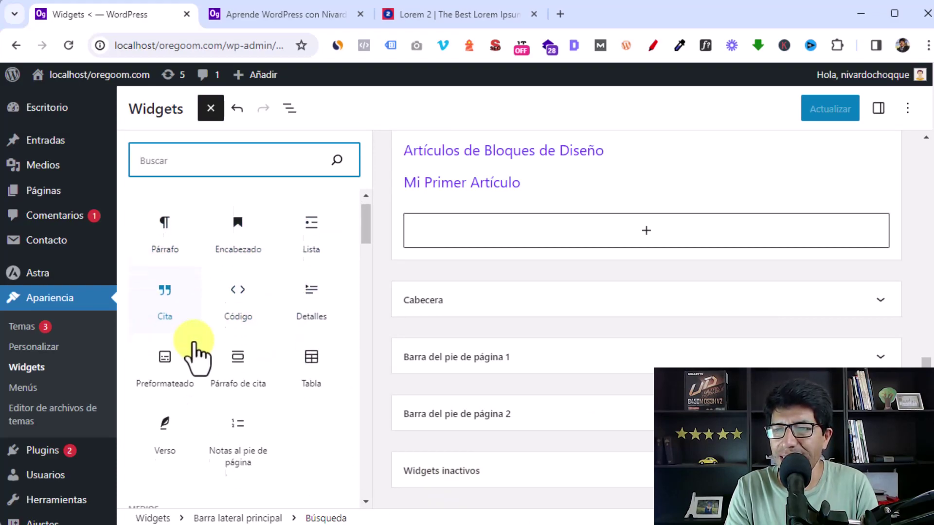
scroll(194, 342, "down", 3)
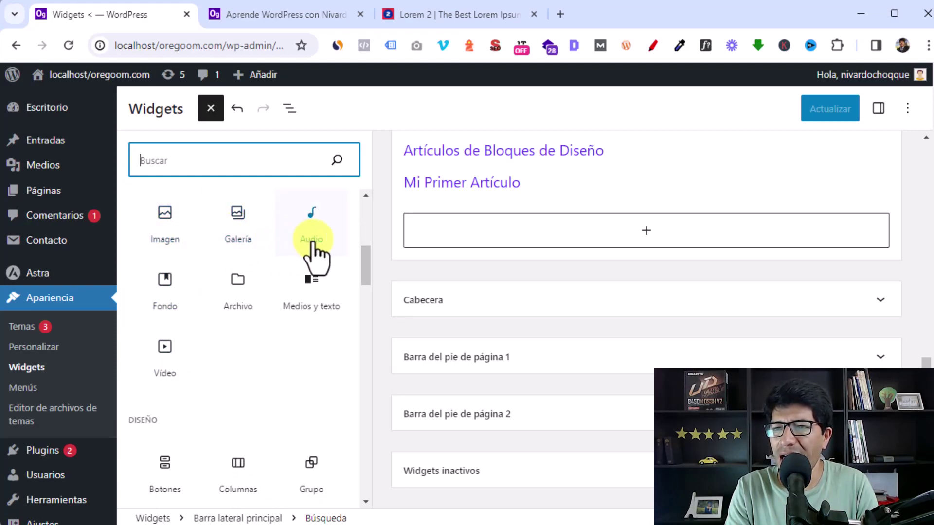
scroll(226, 332, "down", 3)
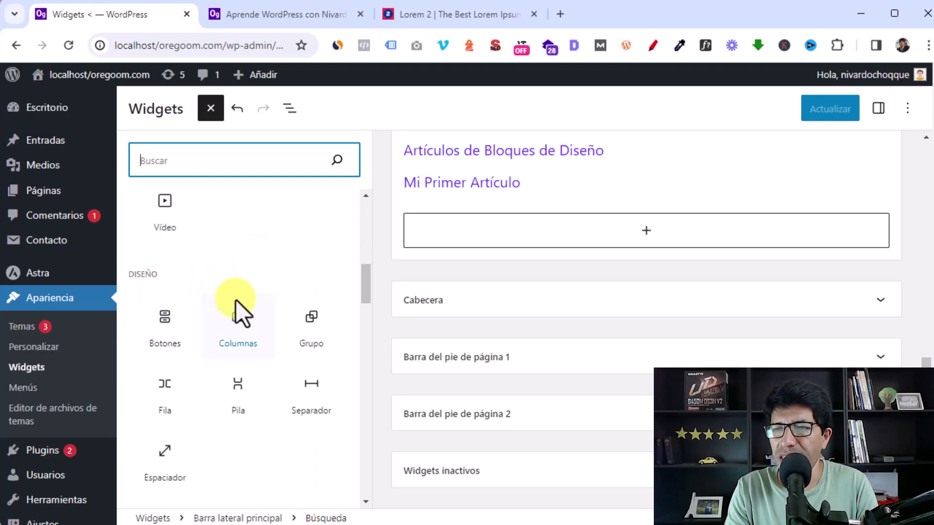
scroll(235, 299, "down", 2)
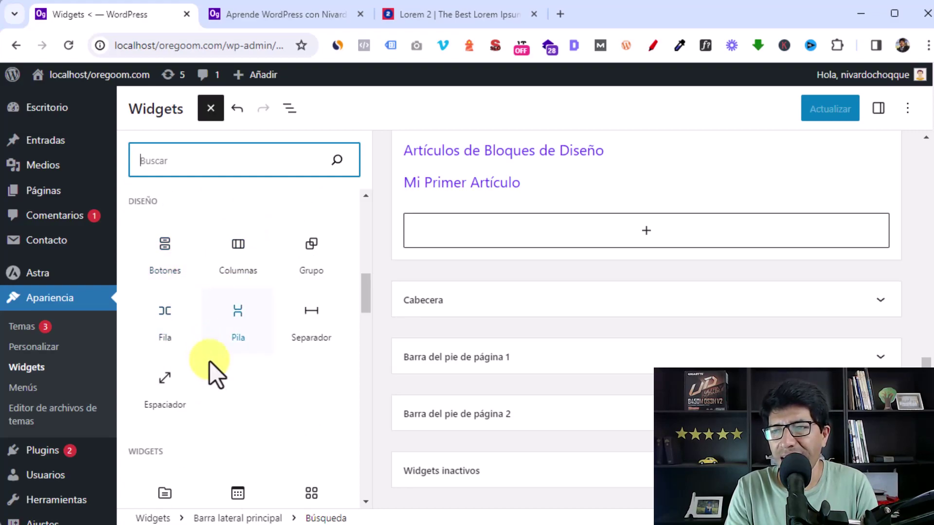
scroll(235, 378, "down", 3)
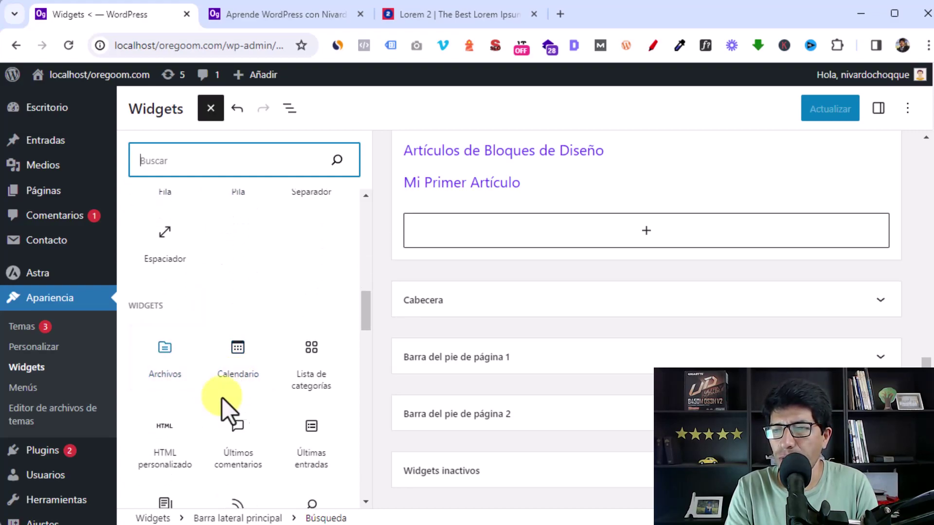
scroll(238, 403, "down", 2)
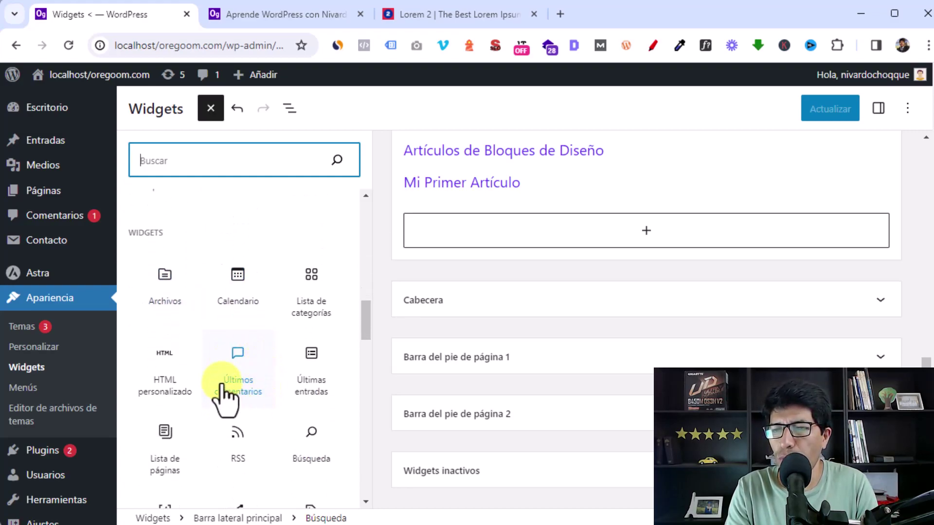
scroll(226, 399, "down", 10)
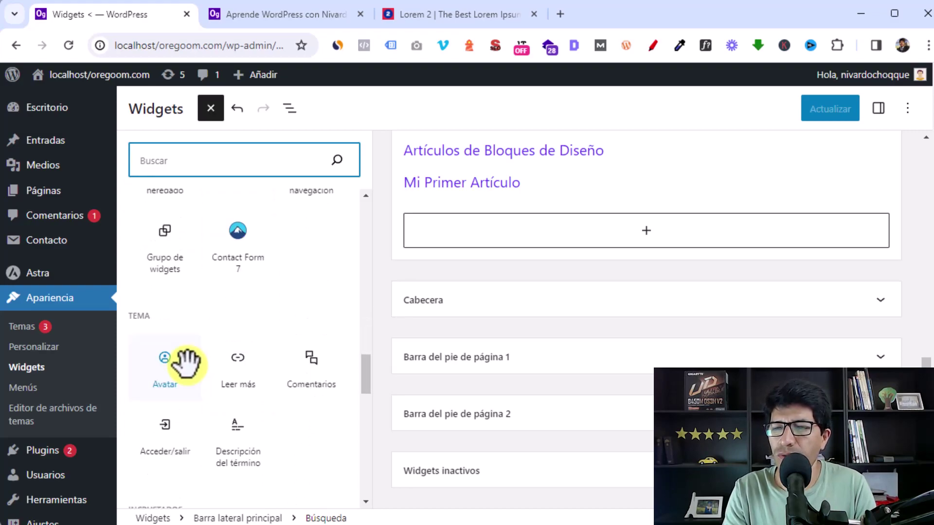